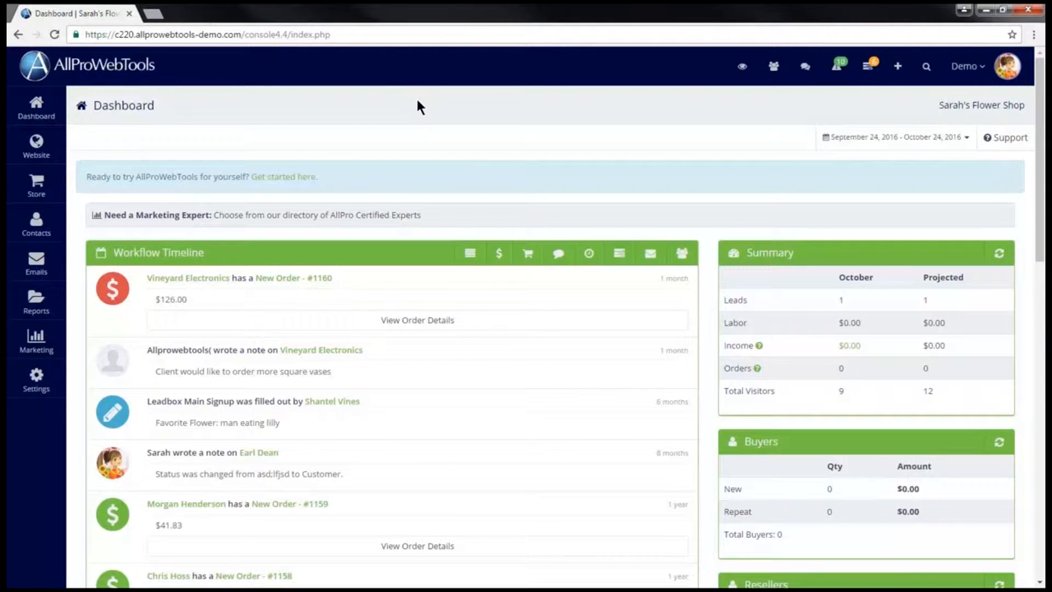
Add Email Marketing ($10.00/month) from the Available WebTools list, raising the total to $30.00/month.
mouse_move(49, 386)
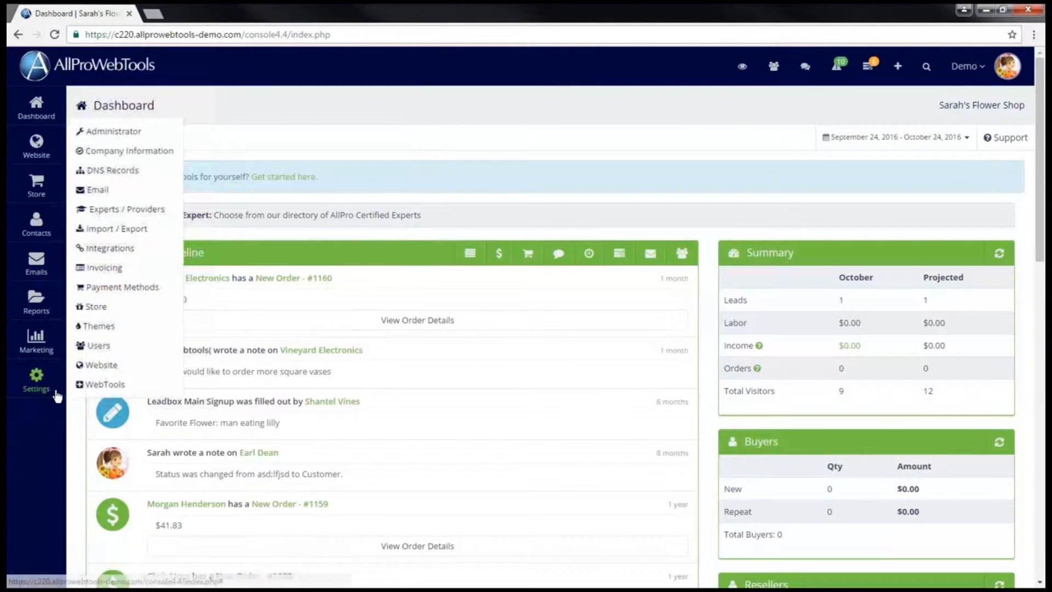
left_click(166, 386)
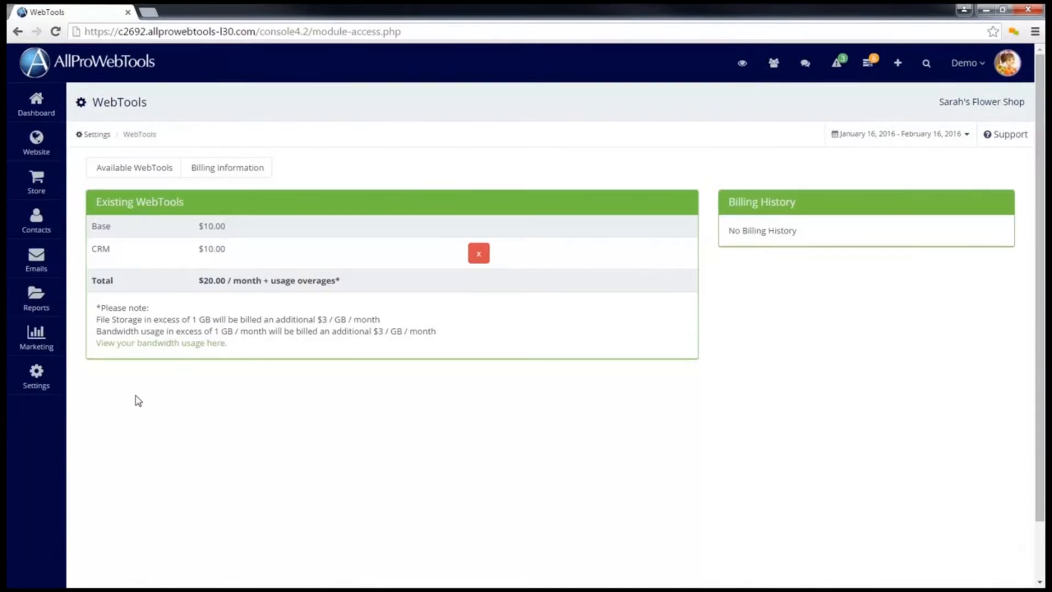
left_click(151, 169)
scroll(313, 241, "down", 3)
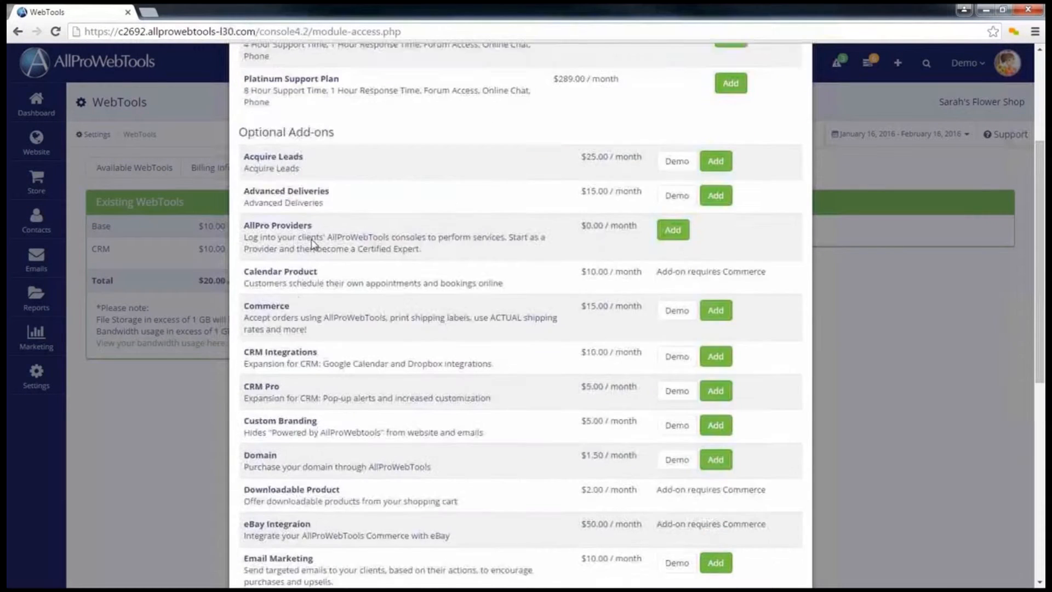
scroll(312, 241, "down", 2)
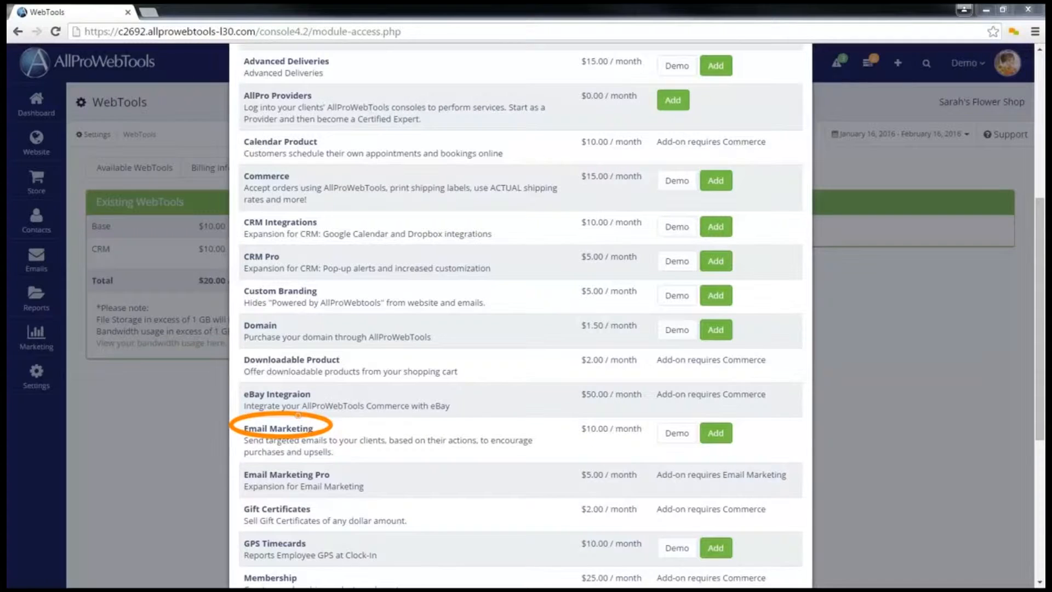
left_click(722, 437)
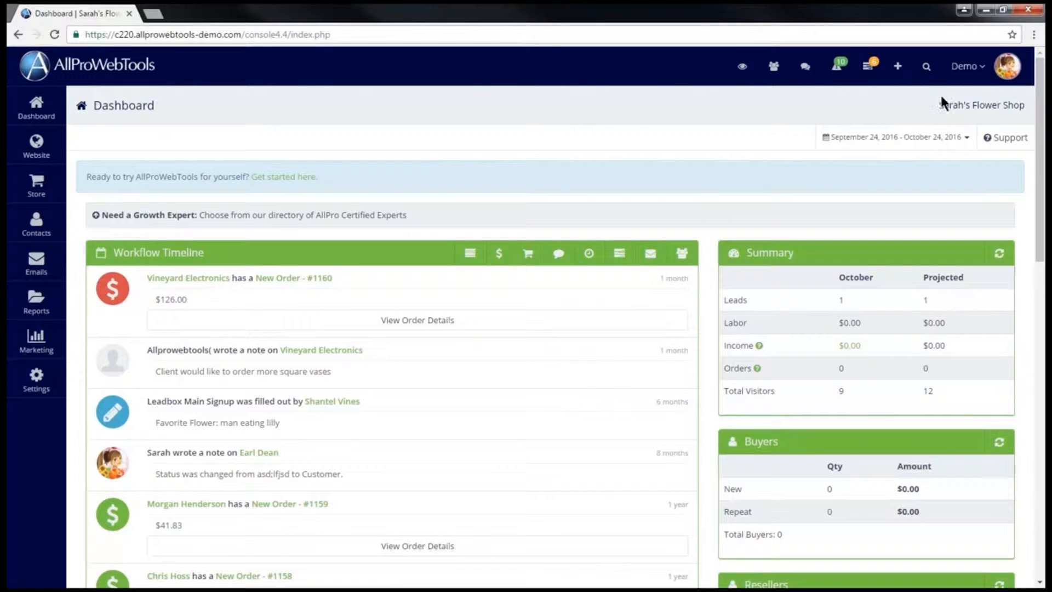
Search for the demo subscriber by name and open their contact record.
left_click(925, 68)
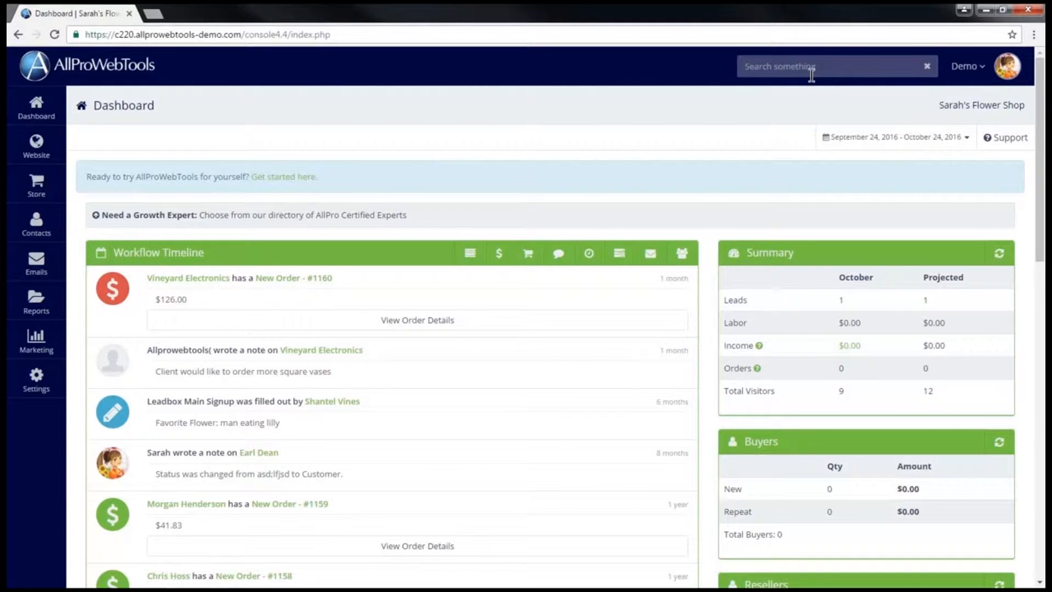
left_click(766, 117)
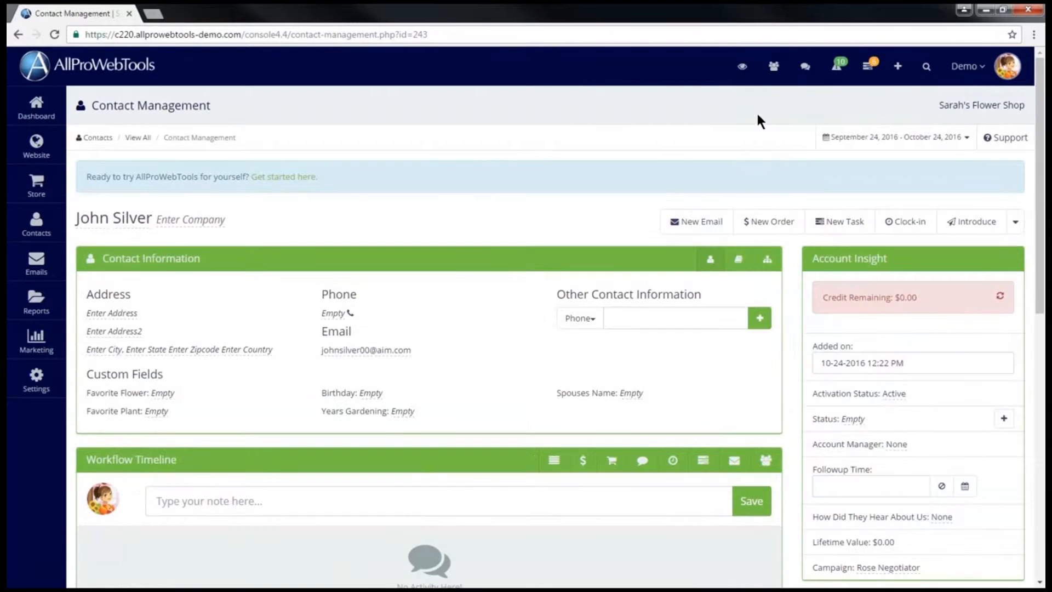
scroll(757, 115, "down", 3)
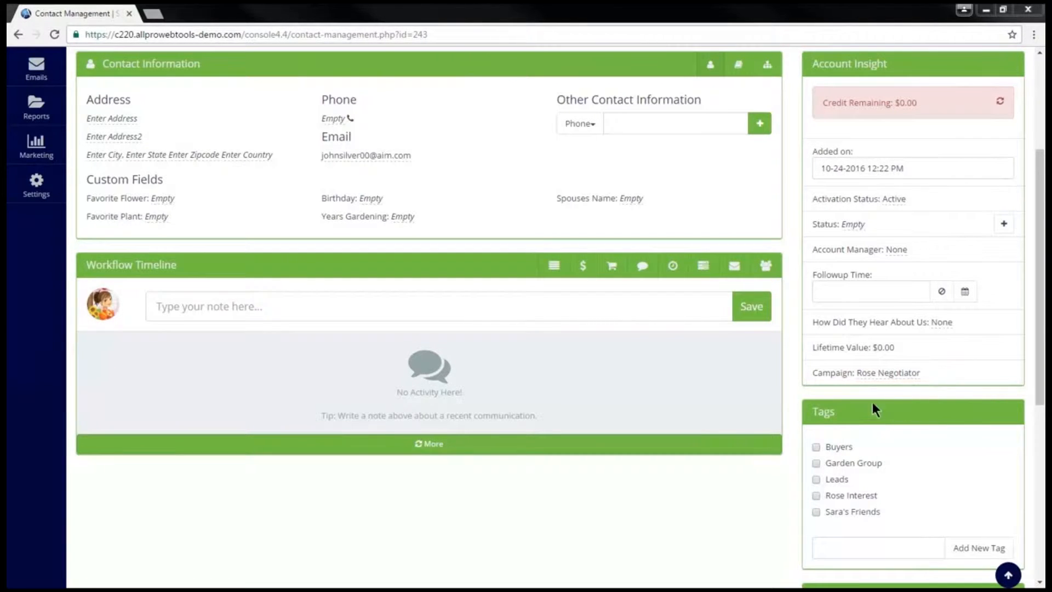
Pick Tulip Negotiator as the contact's campaign, then cancel to keep Rose Negotiator.
left_click(874, 375)
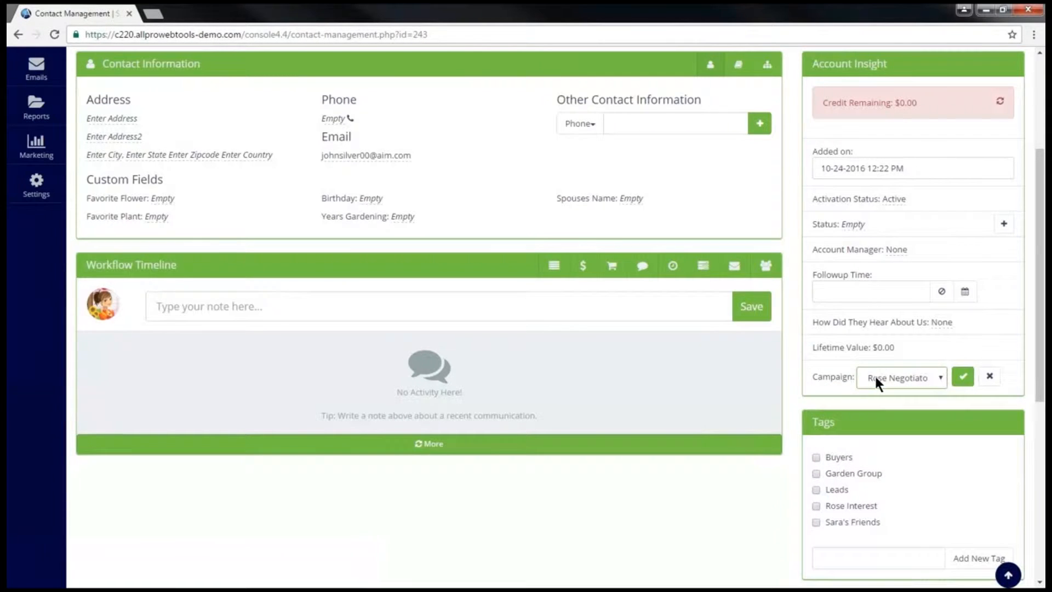
left_click(876, 378)
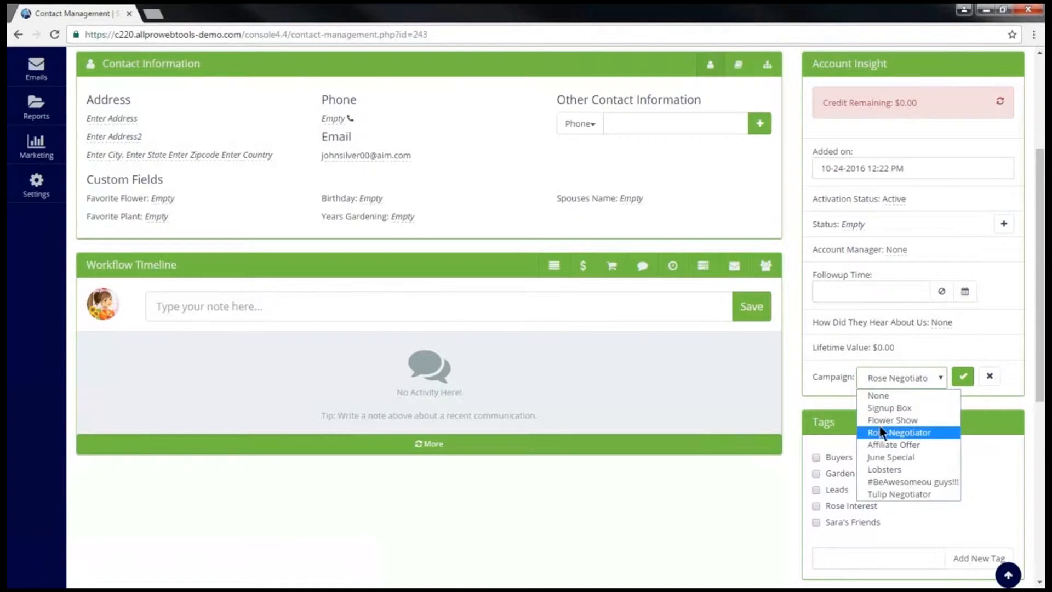
left_click(905, 492)
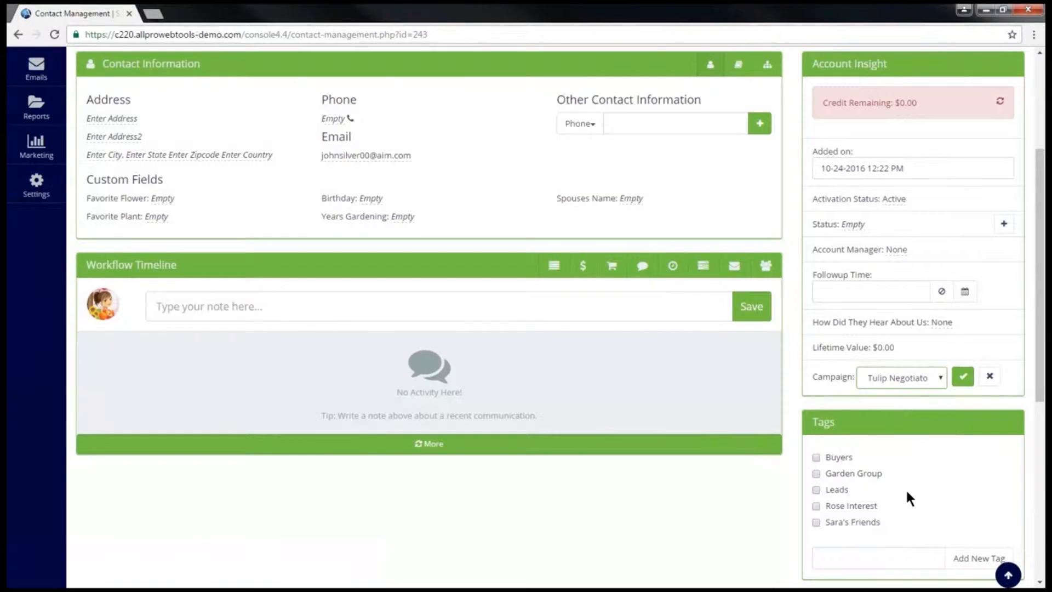
left_click(989, 378)
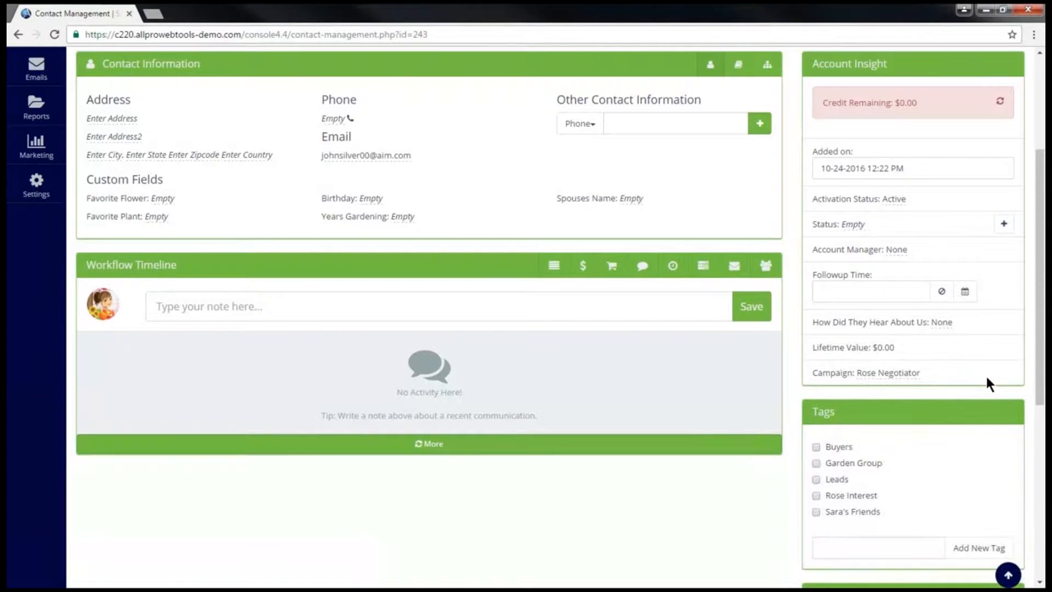
scroll(985, 380, "up", 4)
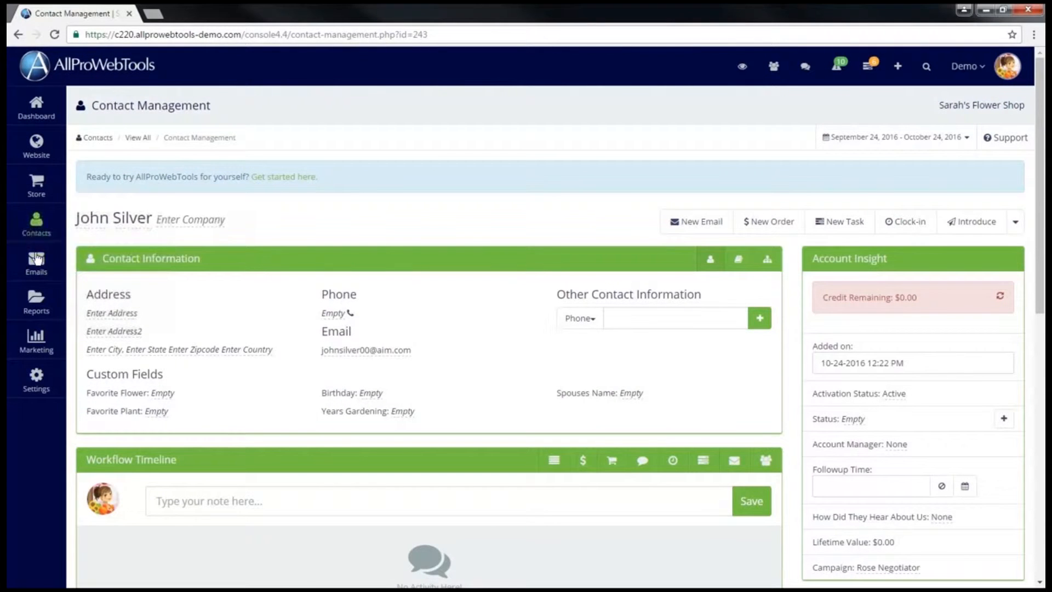
Open Manage Campaigns and show the Rose Negotiator campaign's single active participant.
mouse_move(36, 262)
left_click(147, 278)
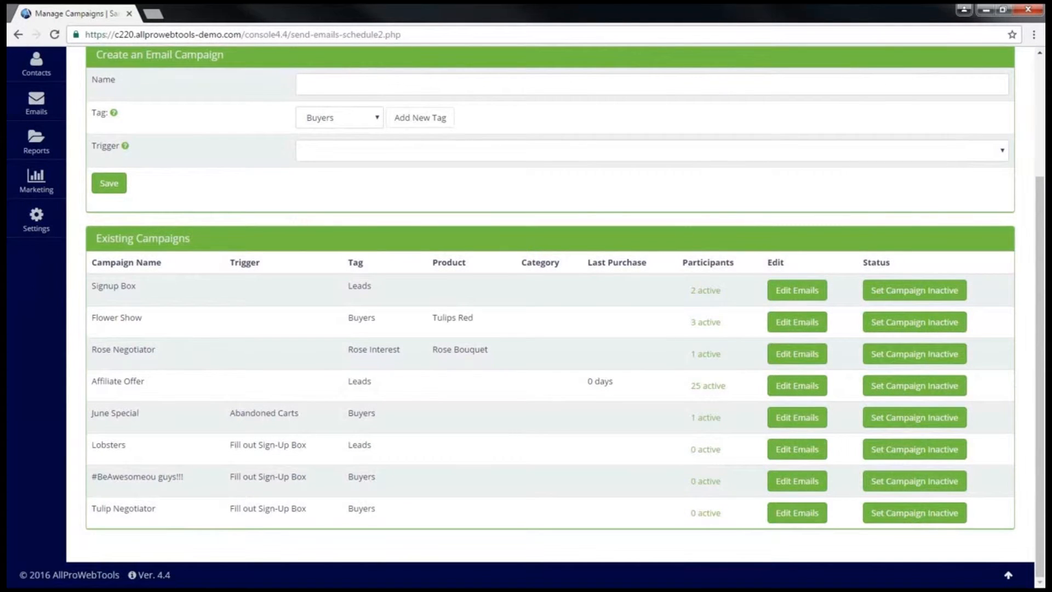
mouse_move(90, 351)
left_mouse_down()
mouse_move(301, 329)
mouse_move(748, 362)
left_mouse_up()
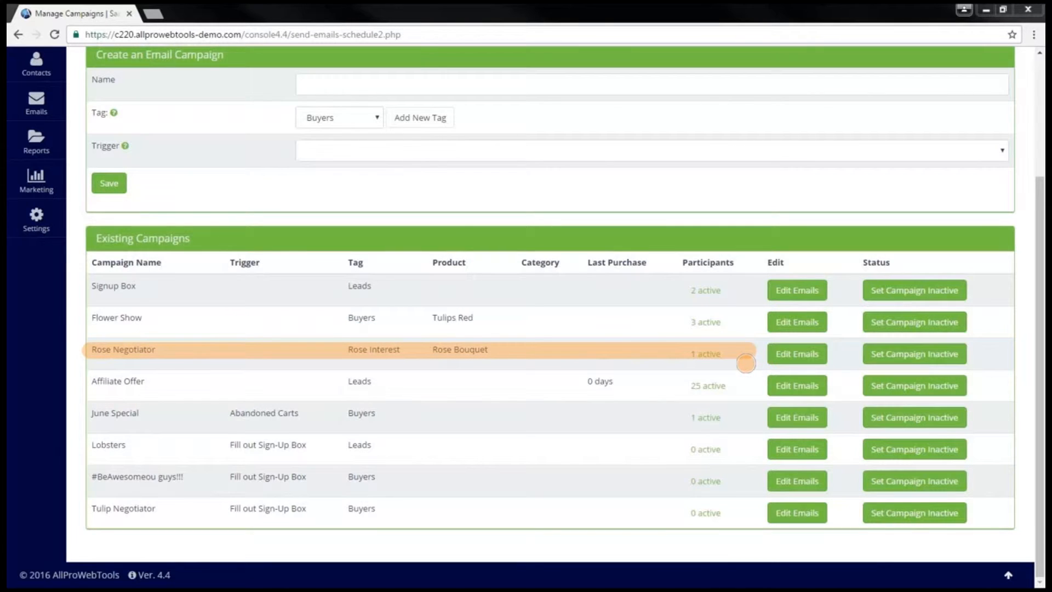
left_click_drag(90, 508, 736, 512)
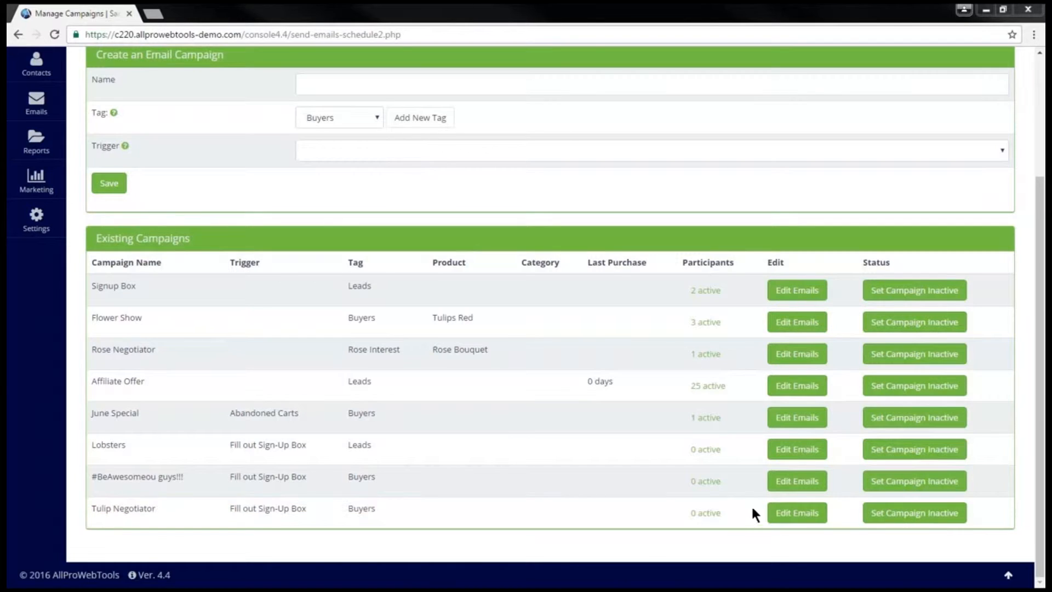
left_click(702, 356)
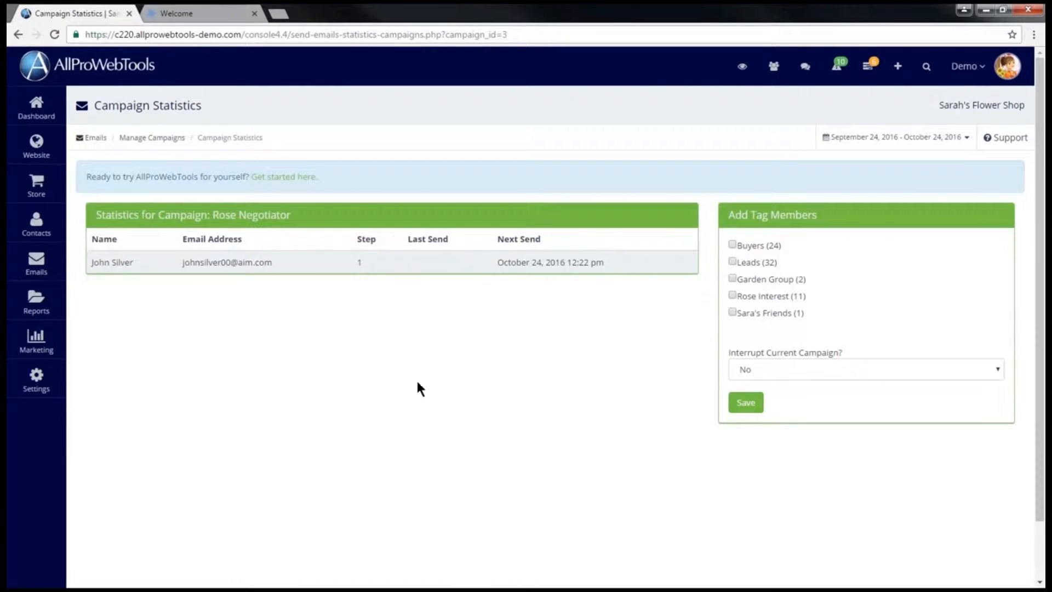
Create a sign-up box named 'Tulip Negotiator', linked to the Tulip Negotiator campaign and tagged Leads.
mouse_move(36, 222)
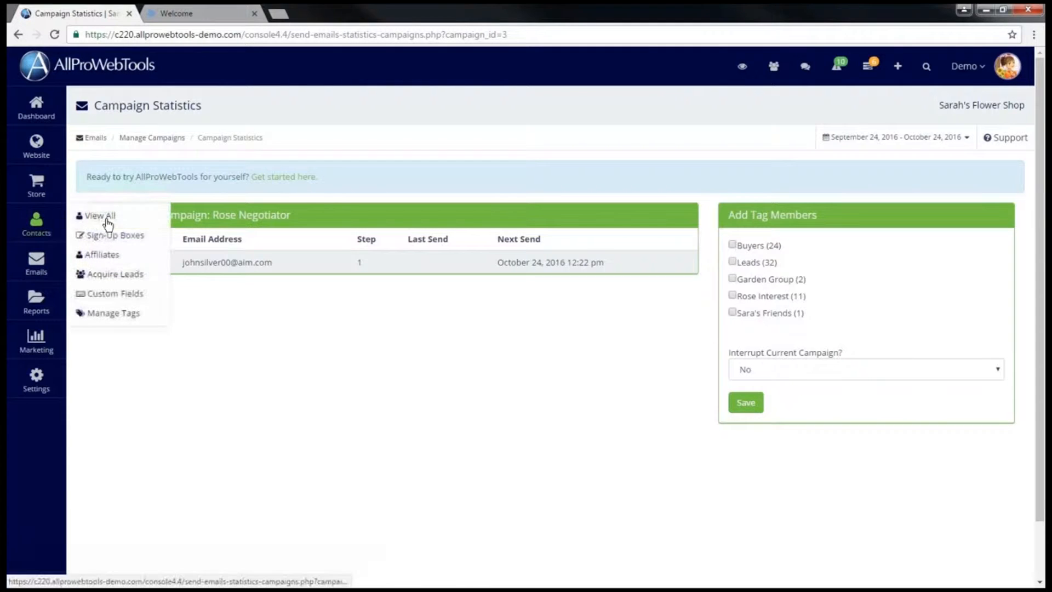
left_click(150, 237)
left_click(134, 210)
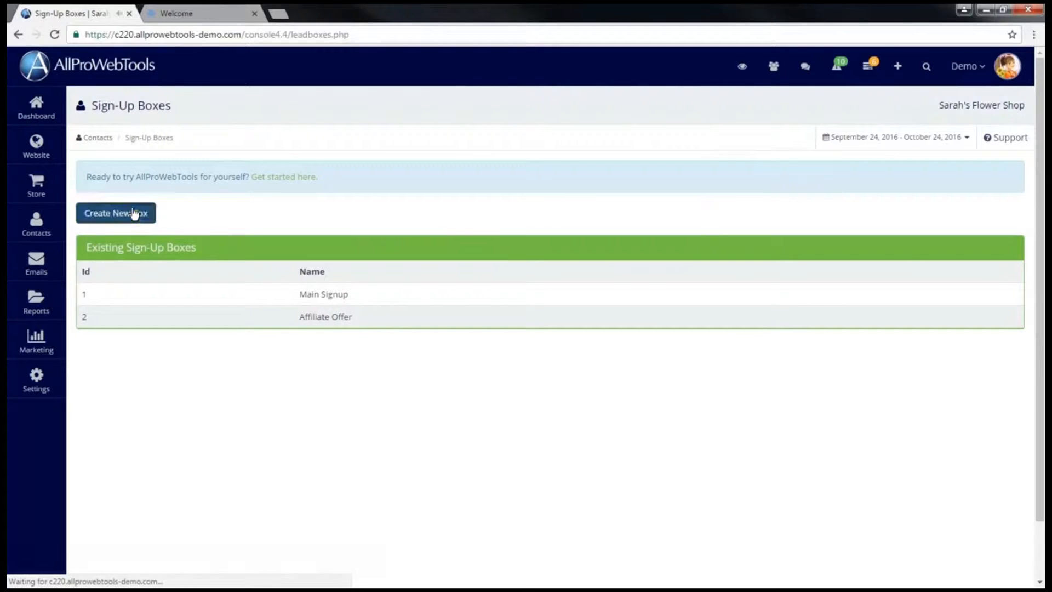
left_click(277, 245)
type("Tulip Negotiator")
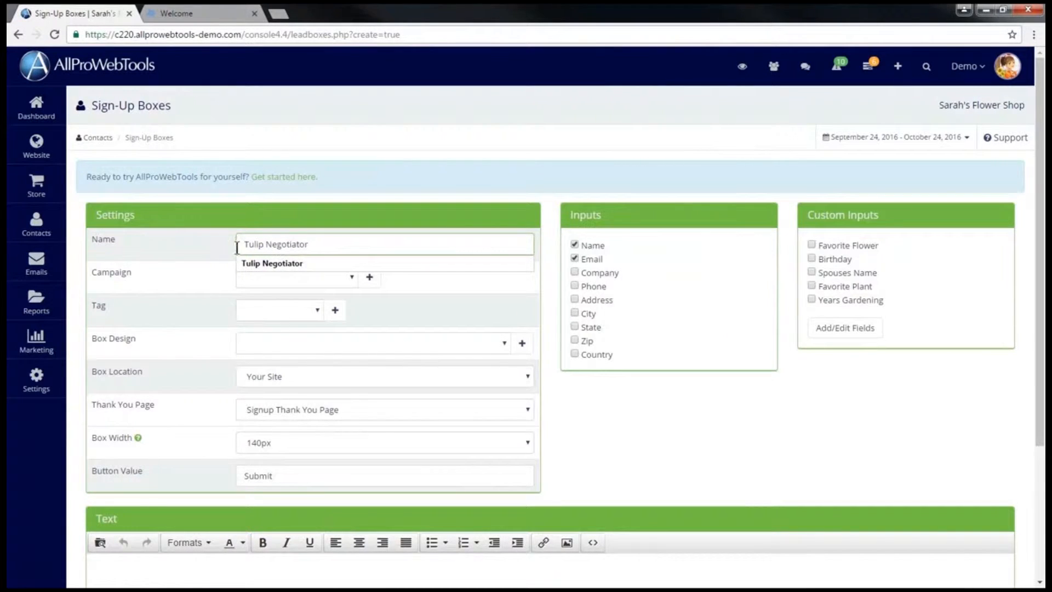
left_click(284, 275)
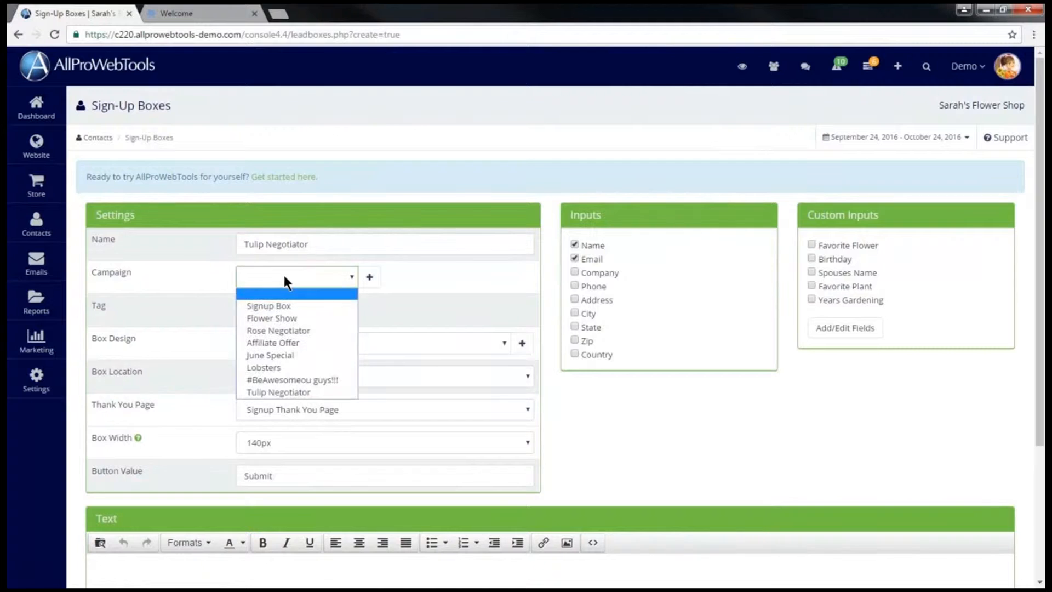
left_click(280, 391)
left_click(304, 310)
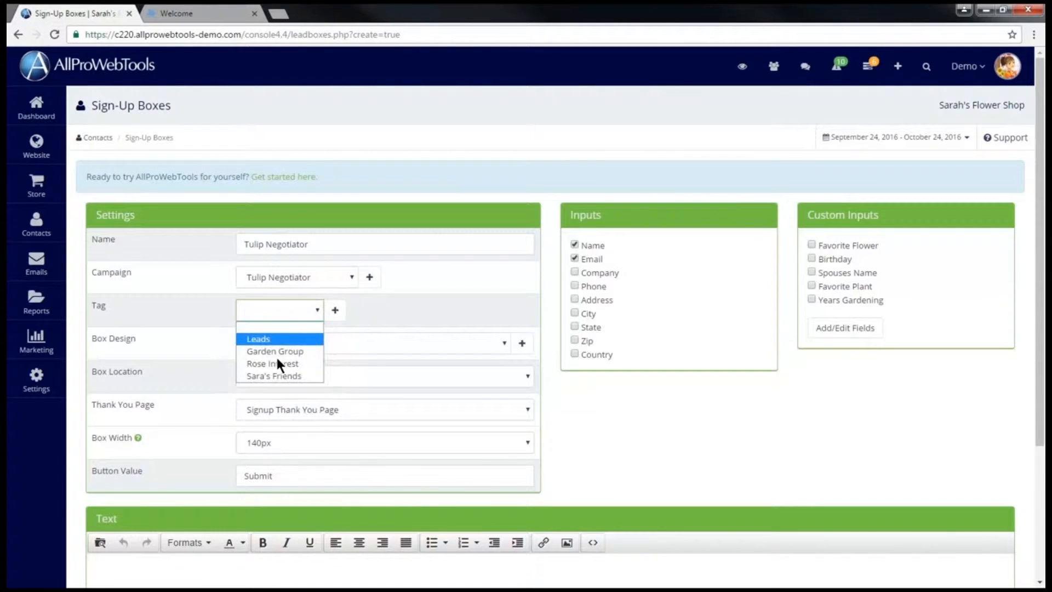
left_click(275, 340)
Review the box's Name and Email fields and its generated widget code.
left_click_drag(566, 245, 622, 246)
left_click_drag(567, 259, 613, 261)
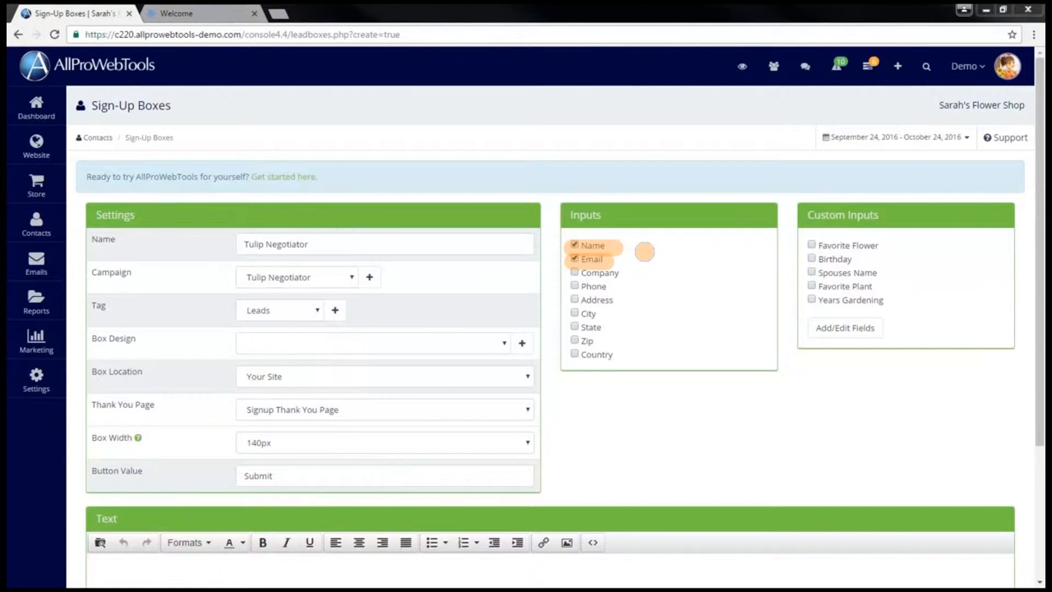
key("Escape")
scroll(548, 357, "down", 3)
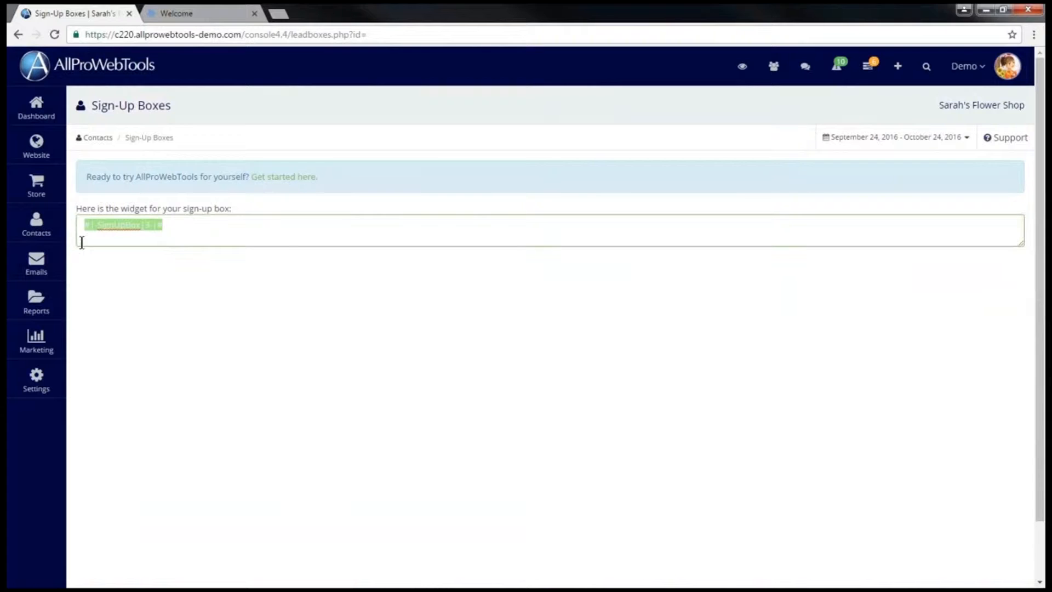
left_click(146, 234)
Return to the Sign-Up Boxes list, where Tulip Negotiator appears with ID 3.
mouse_move(36, 222)
left_click(127, 239)
left_click_drag(343, 342, 70, 340)
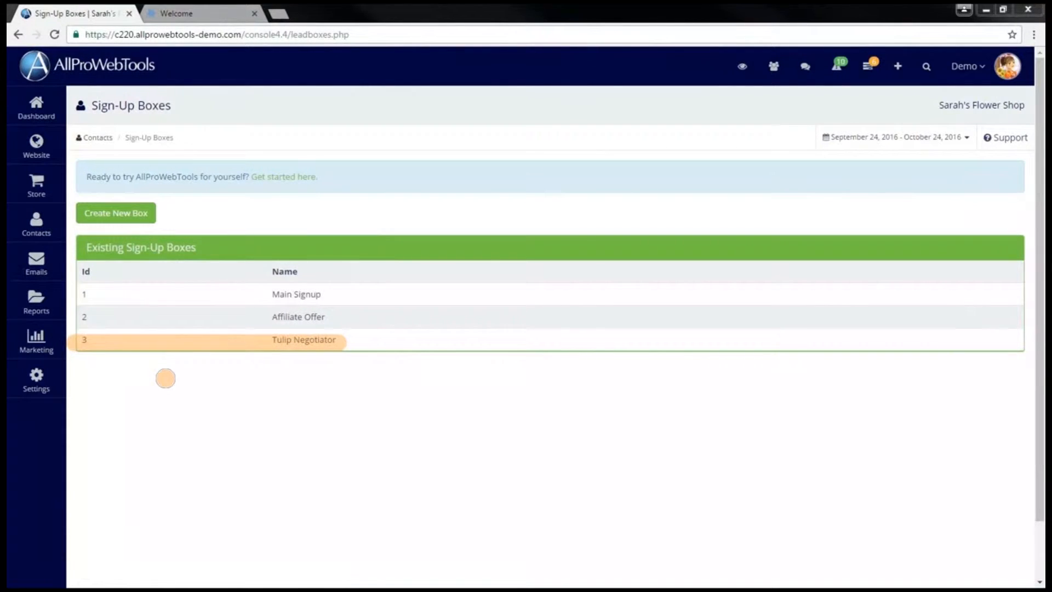
key("Escape")
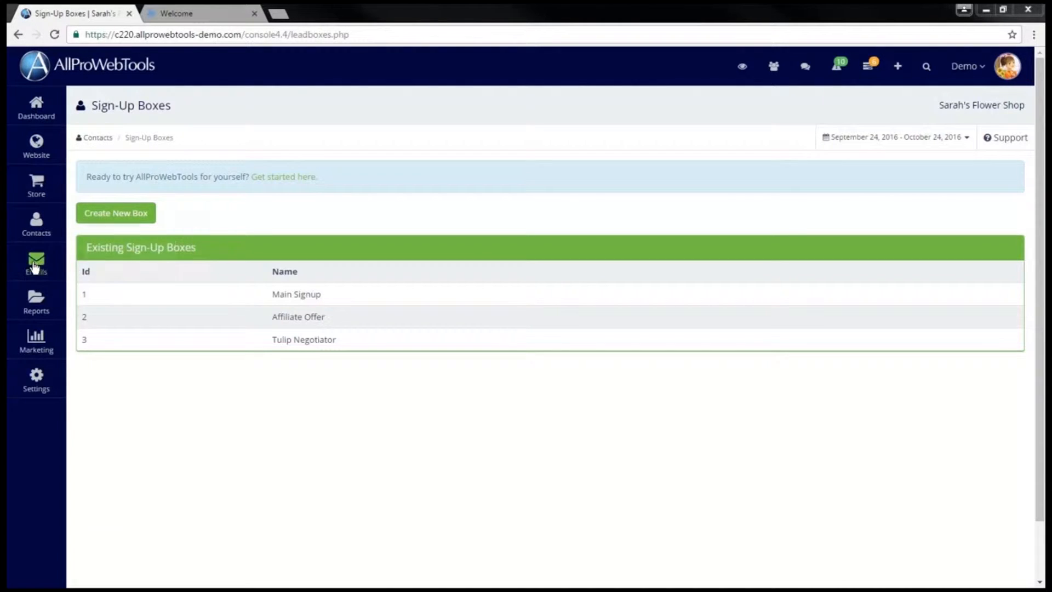
Create and save a new email named 'Tulip Negotiator Switch Option'.
mouse_move(37, 262)
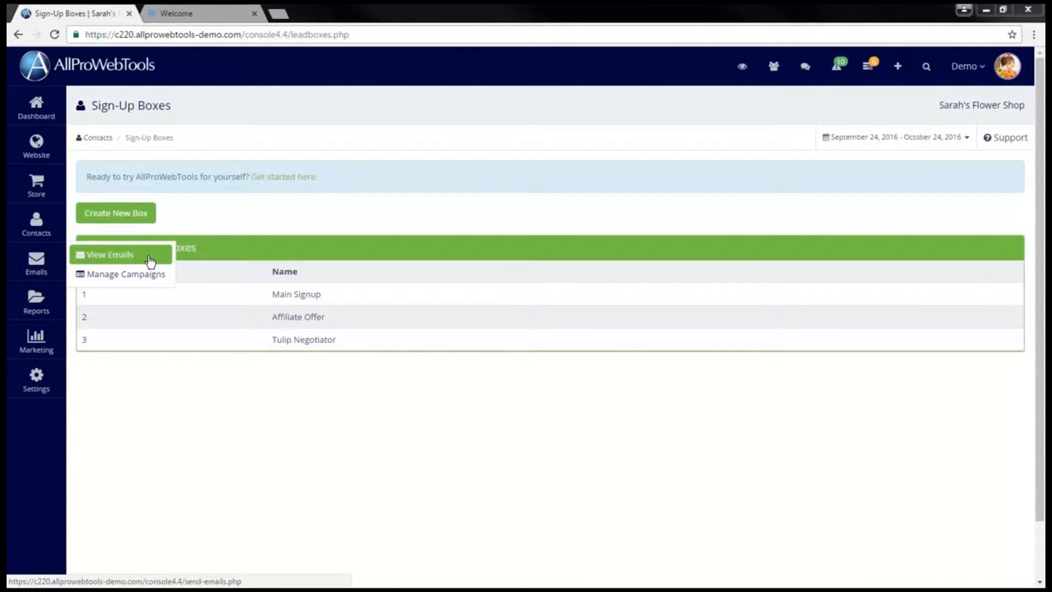
left_click(149, 257)
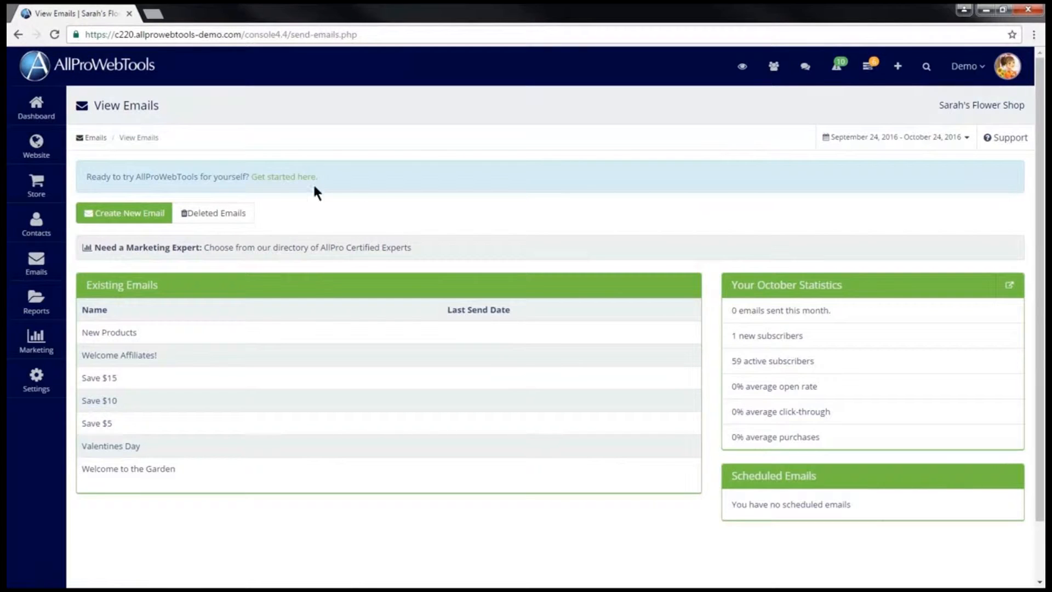
left_click(137, 211)
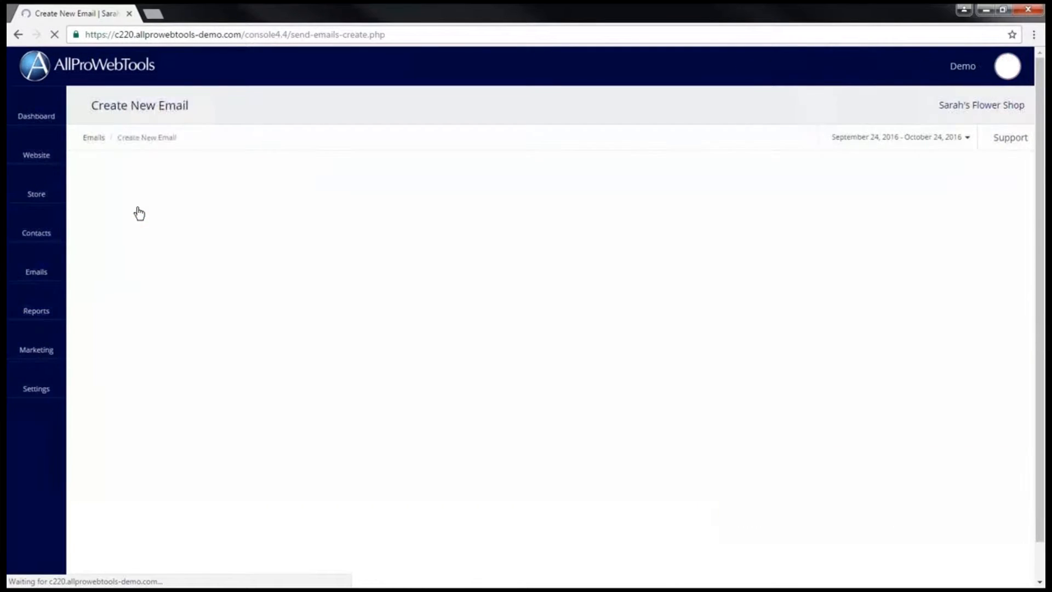
left_click(207, 214)
type("Tulip Negotiator Switch Option")
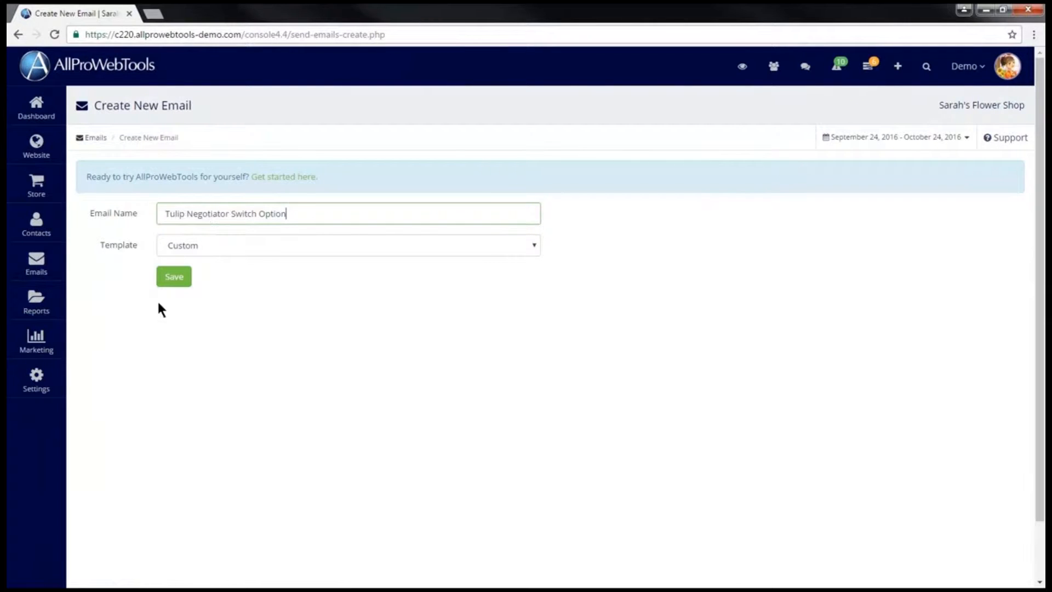
left_click(176, 276)
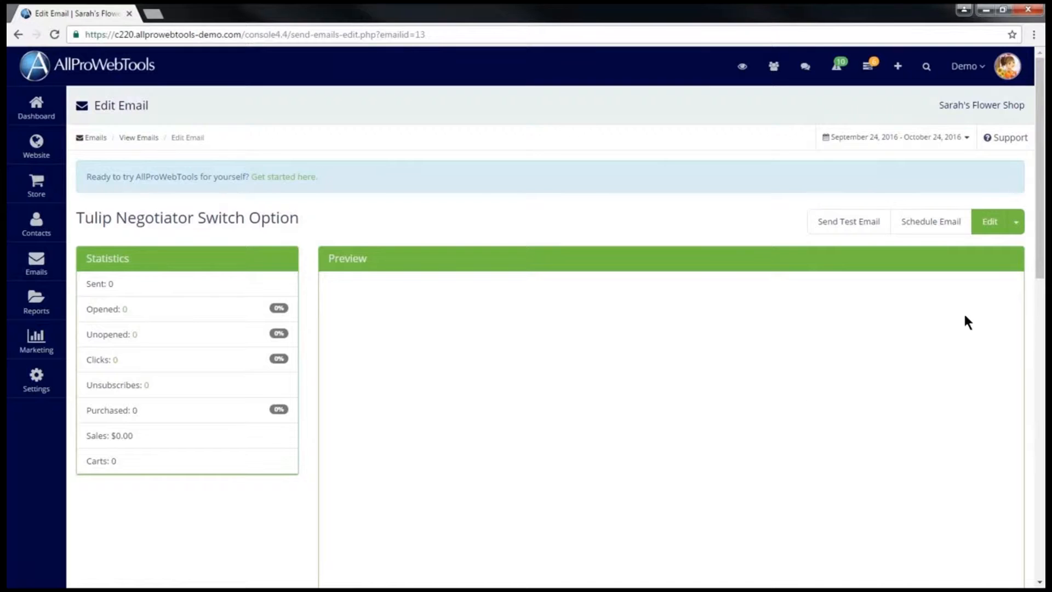
Enter the subject line 'Become a Tulip Negotiator!'.
left_click(989, 221)
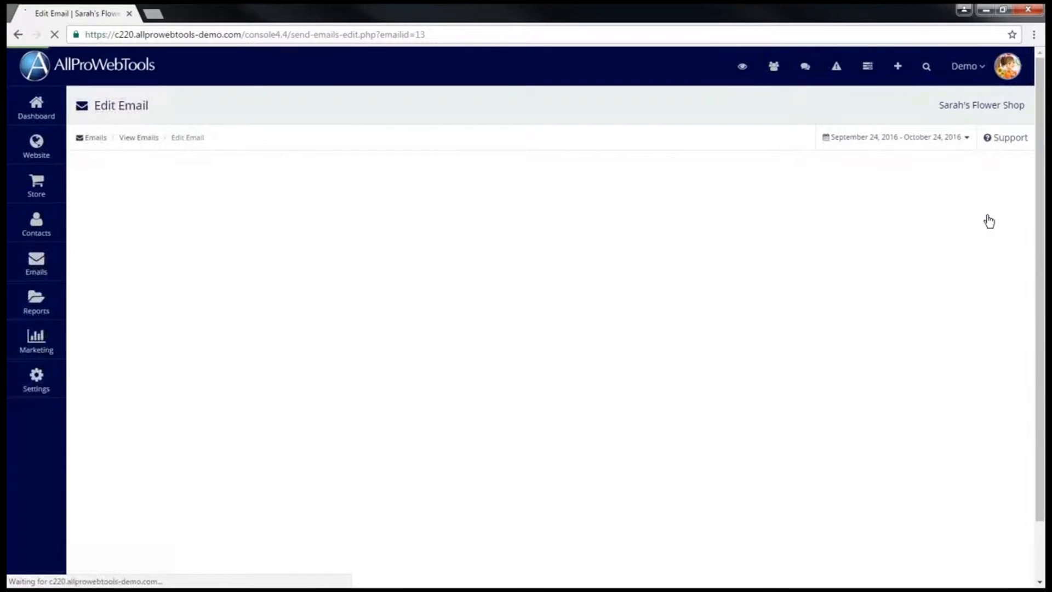
left_click(941, 284)
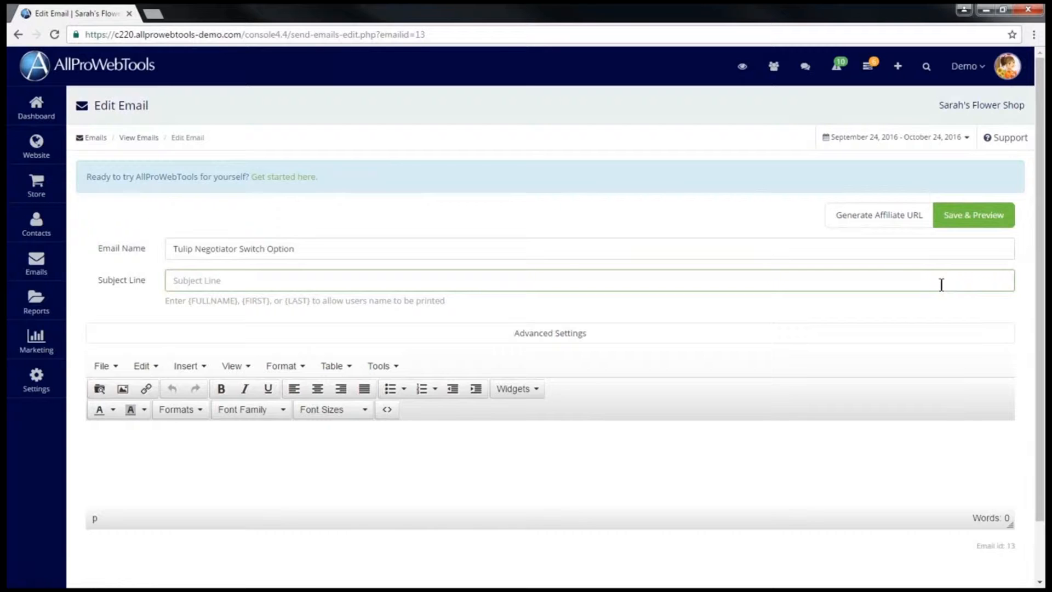
type("Become a Tulip Negotiator!")
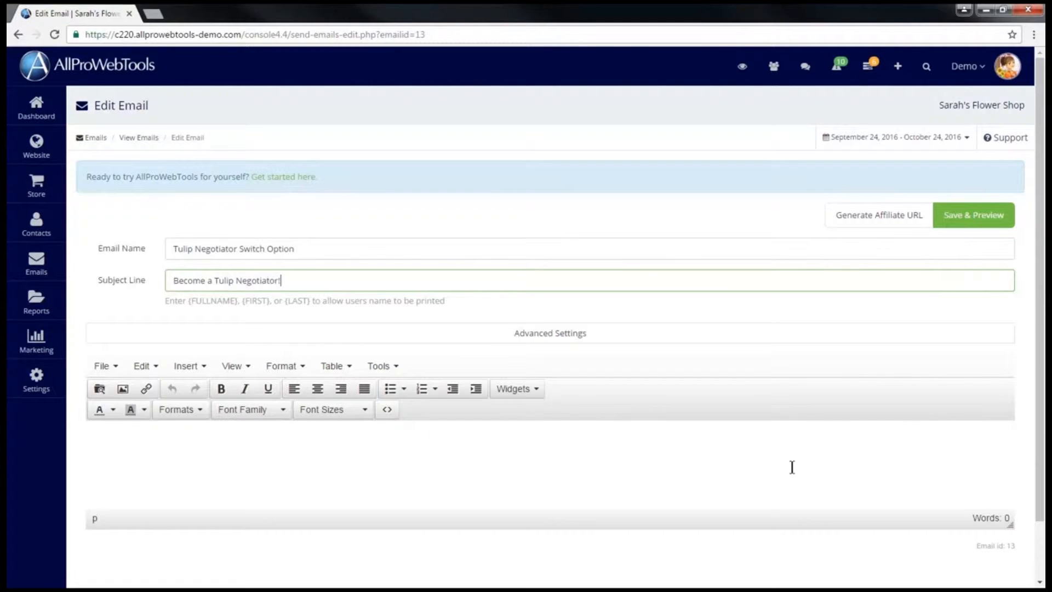
left_click(298, 463)
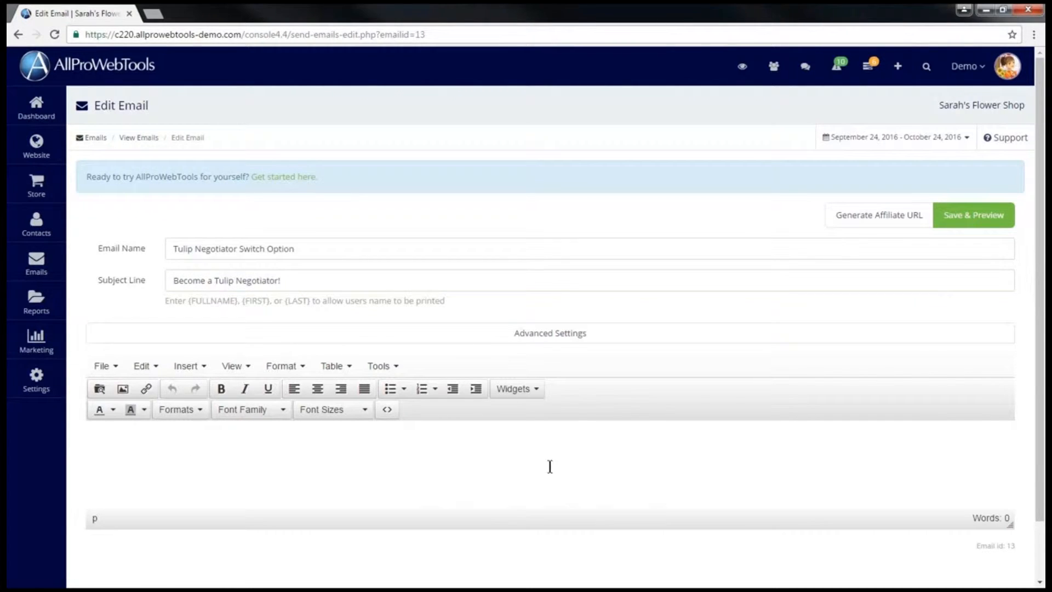
left_click(743, 65)
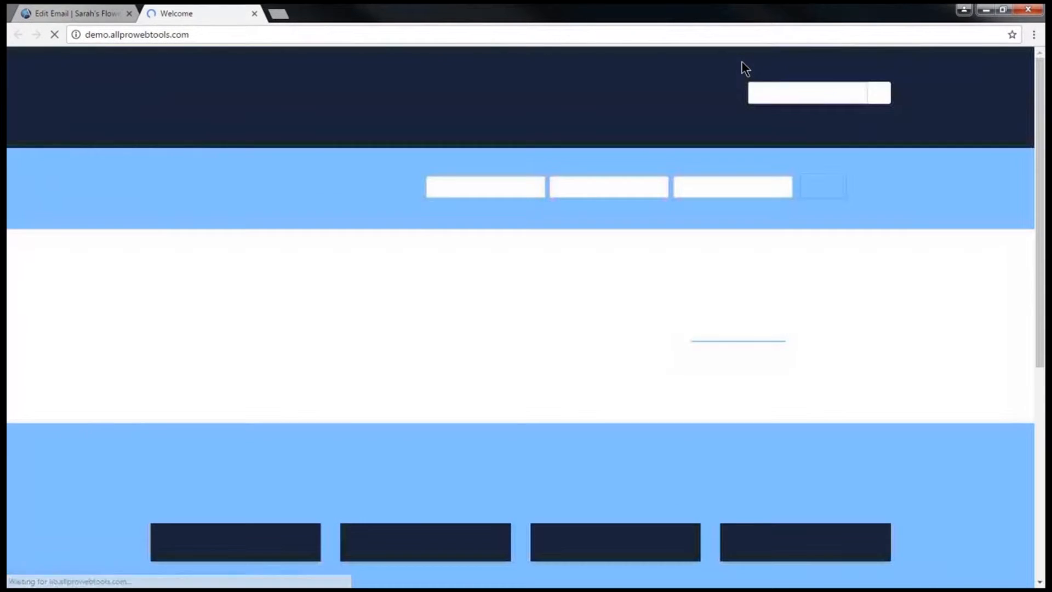
left_click(207, 35)
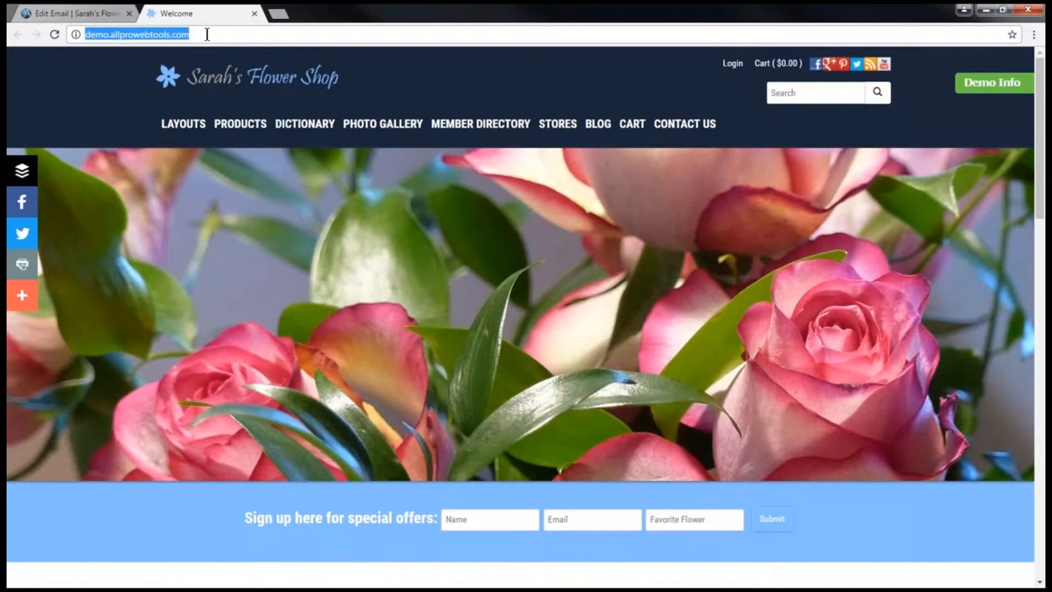
left_click(85, 9)
left_click(190, 446)
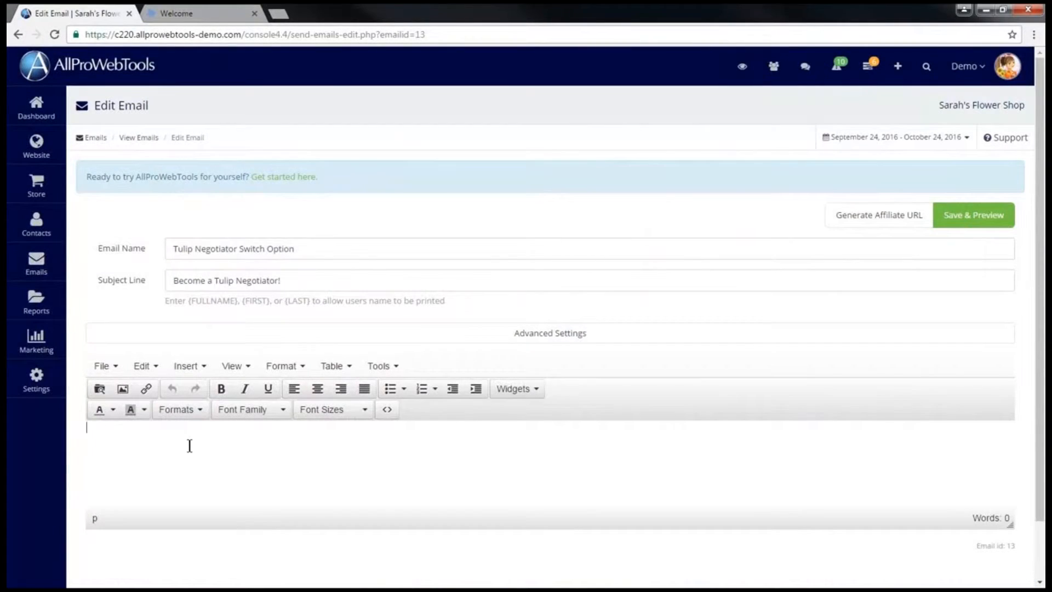
type("http://demo.allprow")
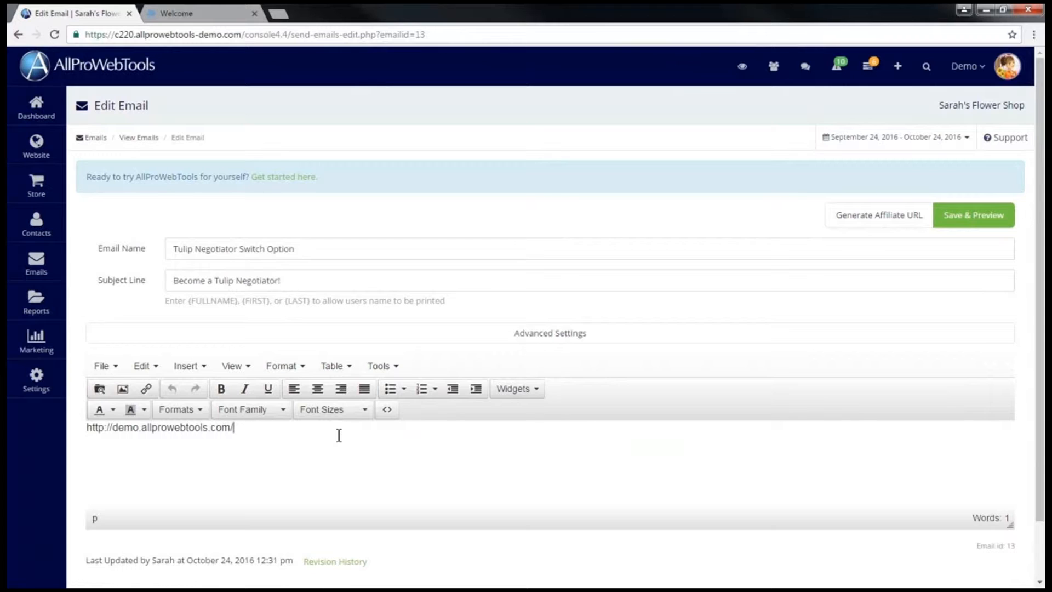
Append send-post.php?values[boxid]=3&values[Name]= to the pasted URL.
type("send-post.php")
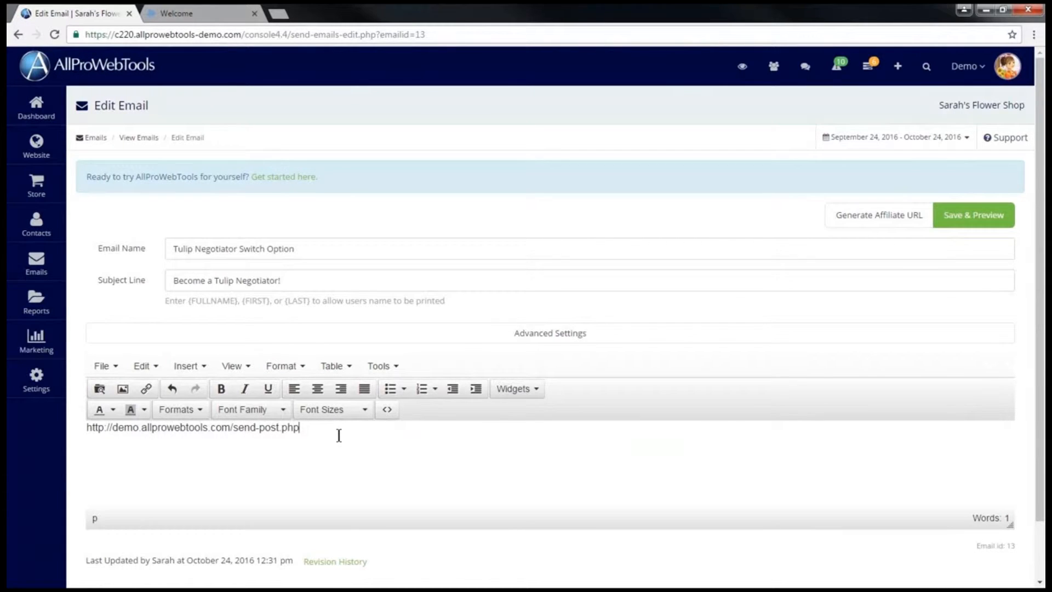
type("?")
type("values")
type("{boxid")
type("}")
type("=3")
type("&va")
type("lues")
type("[Na")
type("me]")
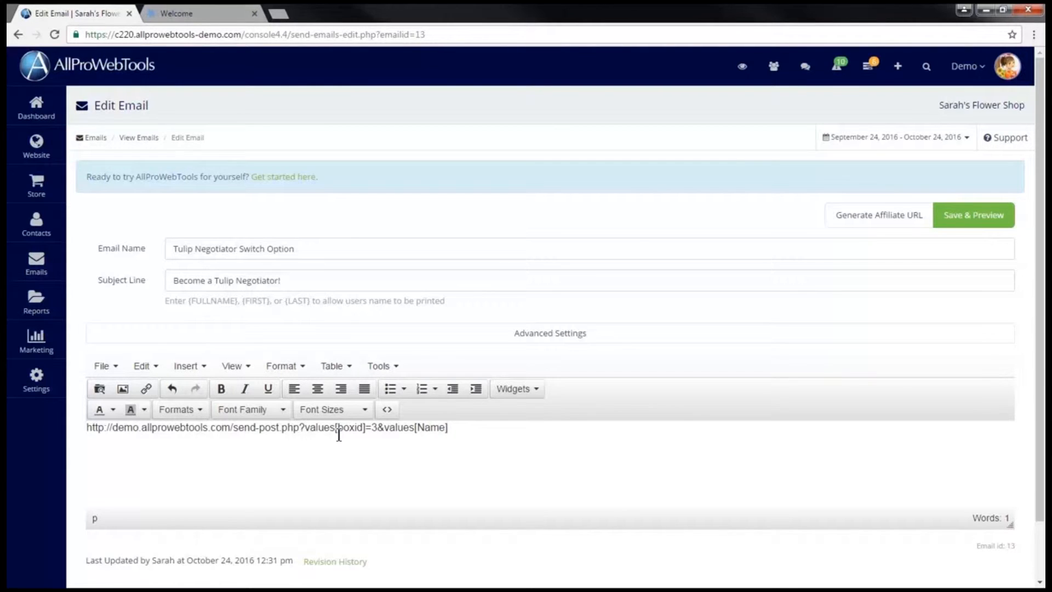
type("=")
left_click_drag(170, 302, 453, 302)
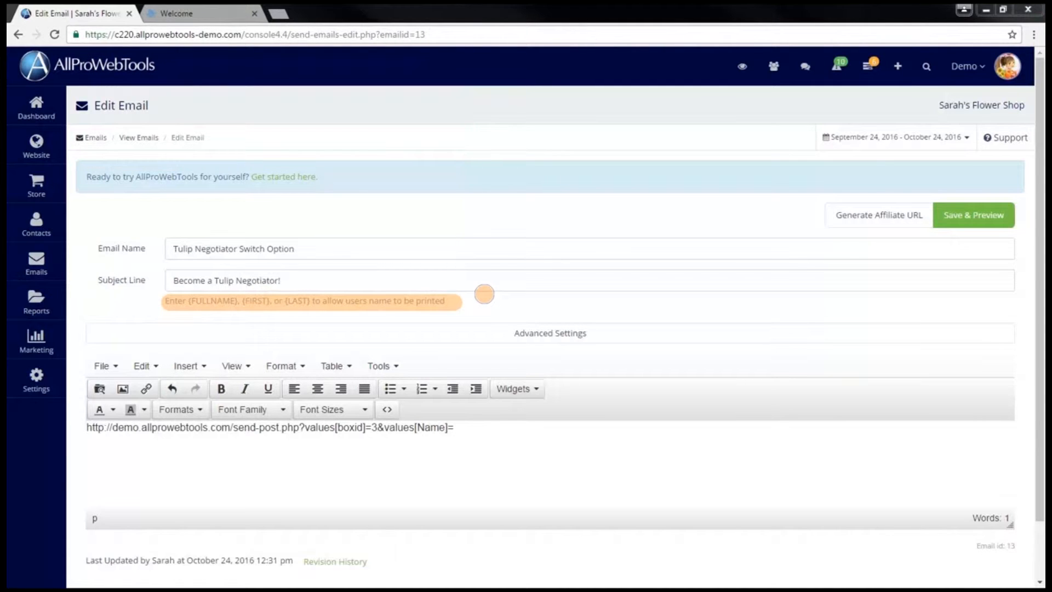
Append {FIRST}+{LAST}&values[Email]={EMAIL}&leadbox=submit&autosubmit=1&interrupt=1 to the link.
left_click(475, 423)
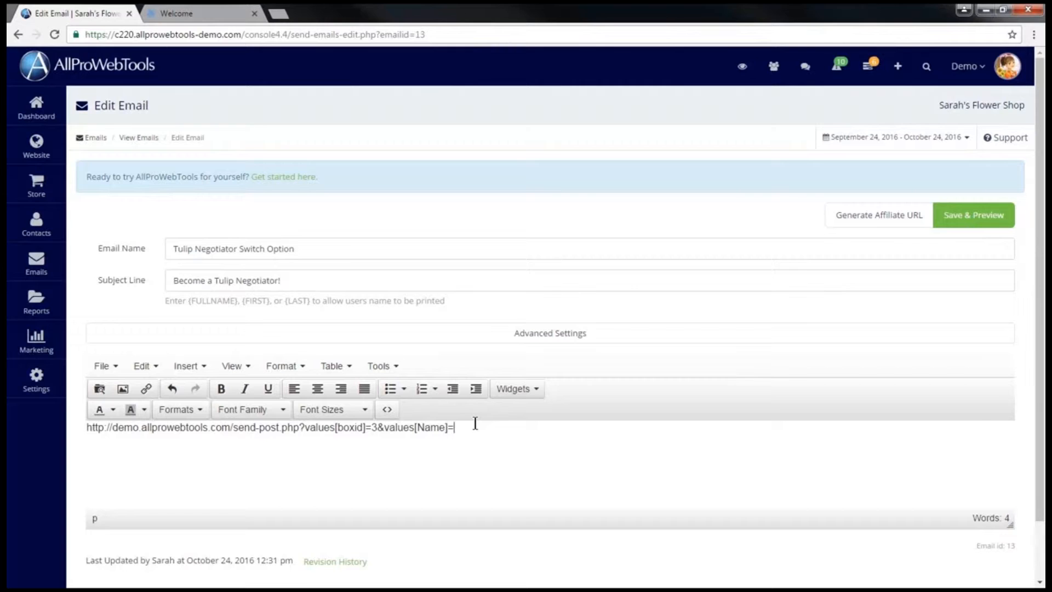
type("{FIRST}+{LAST}")
type("&values[")
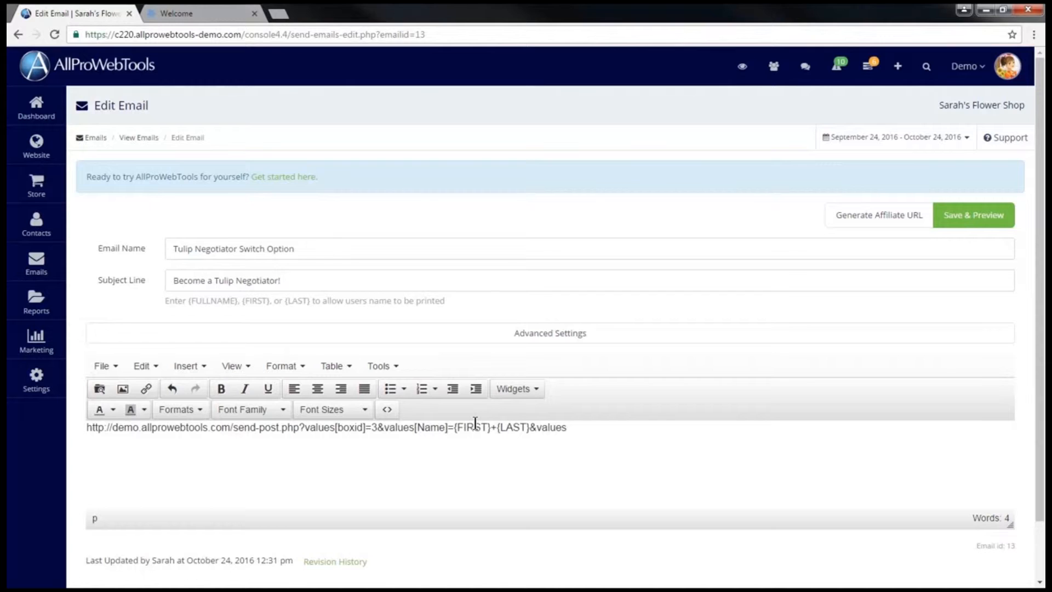
type("Email]=")
type("{EMAIL")
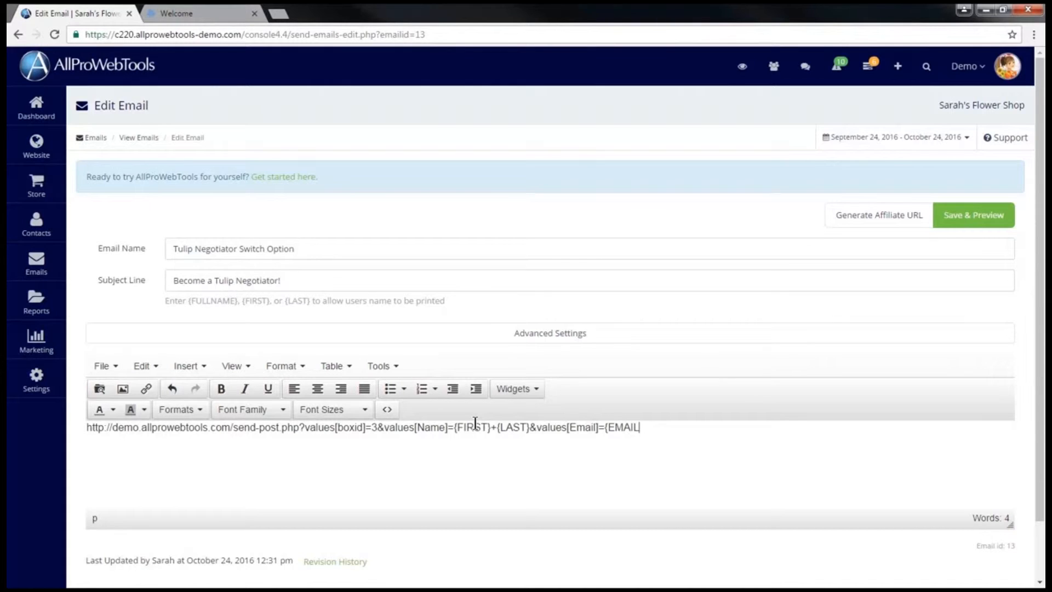
type("}")
type("&leadbox=submit")
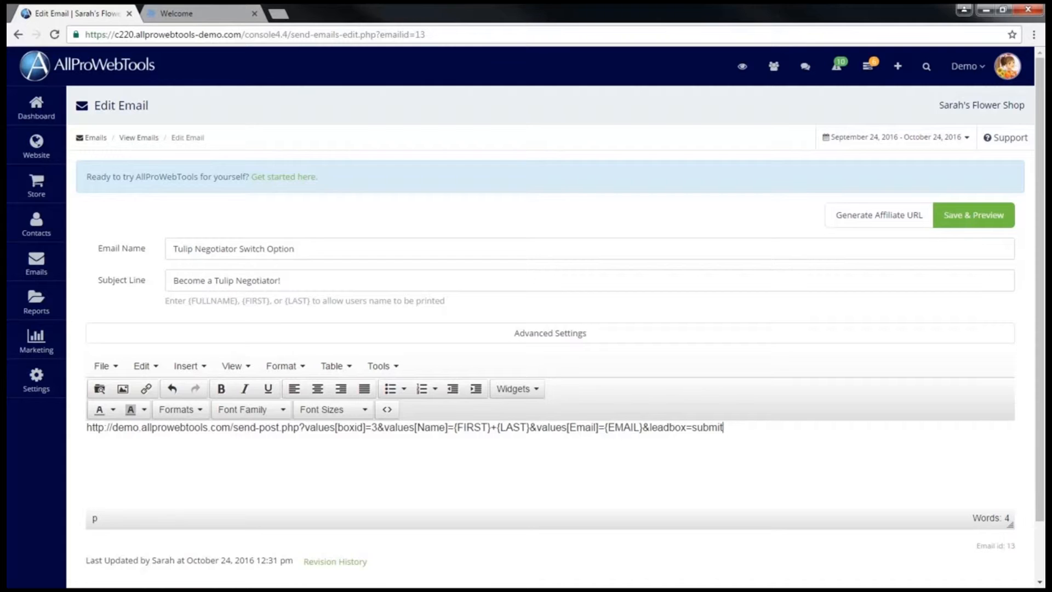
type("&autosubmit=1&interrupt")
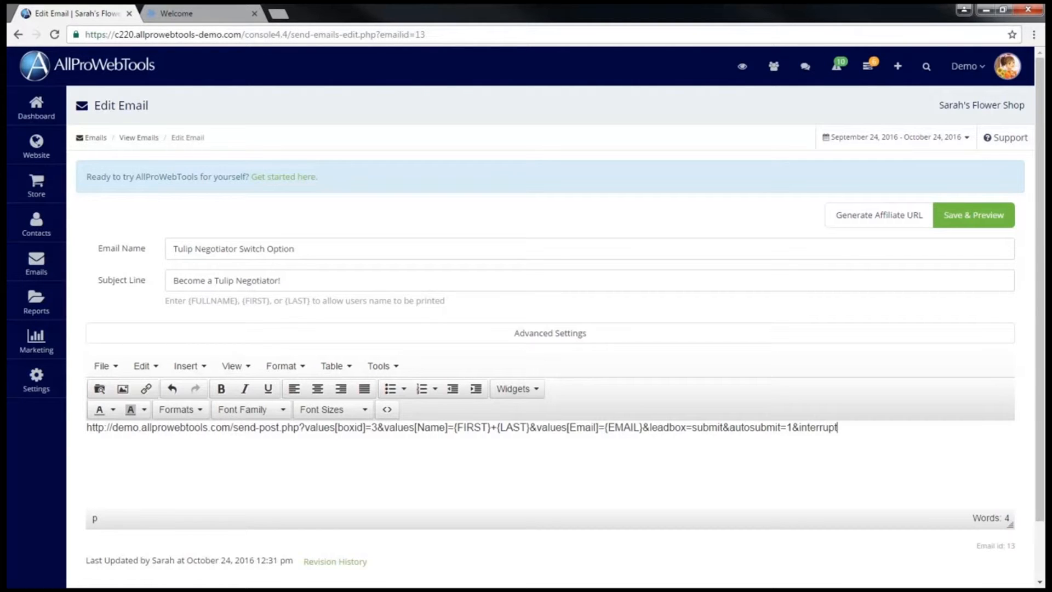
type("=1")
Insert a link using the full sign-up URL as its address.
left_click_drag(849, 428, 78, 435)
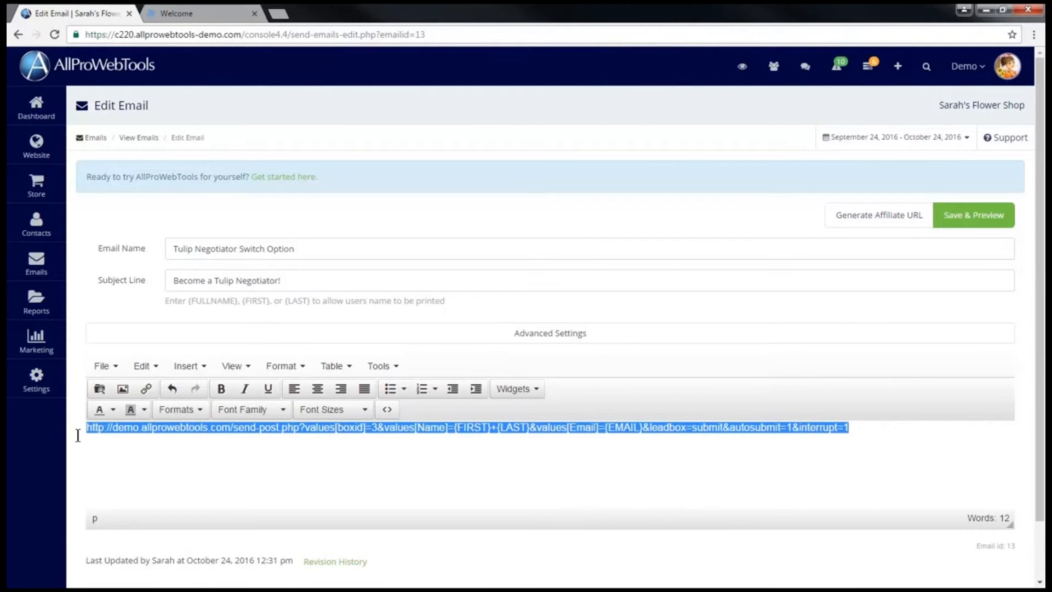
left_click(145, 390)
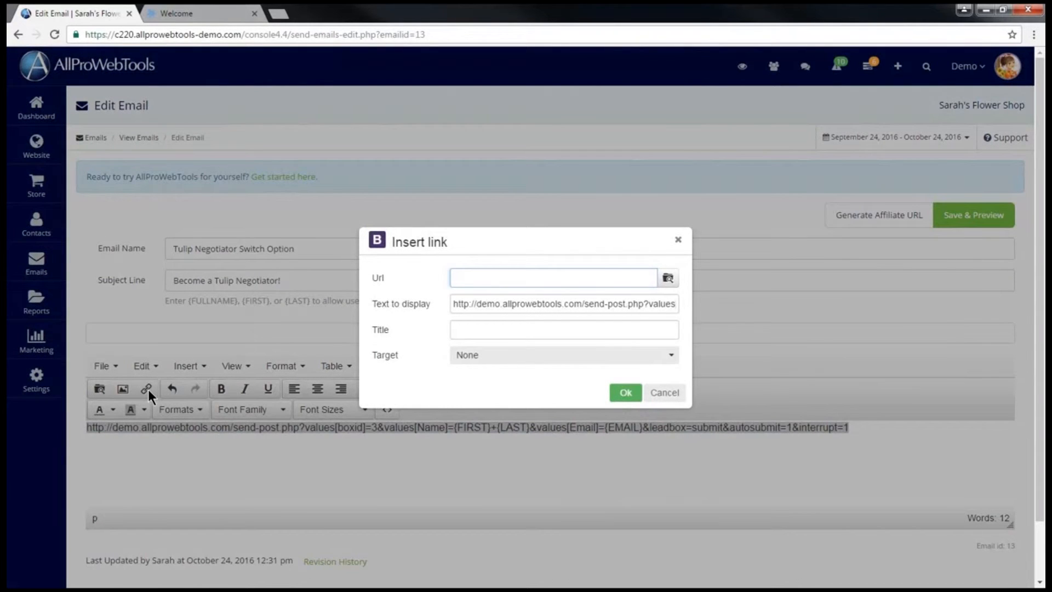
left_click_drag(452, 305, 747, 291)
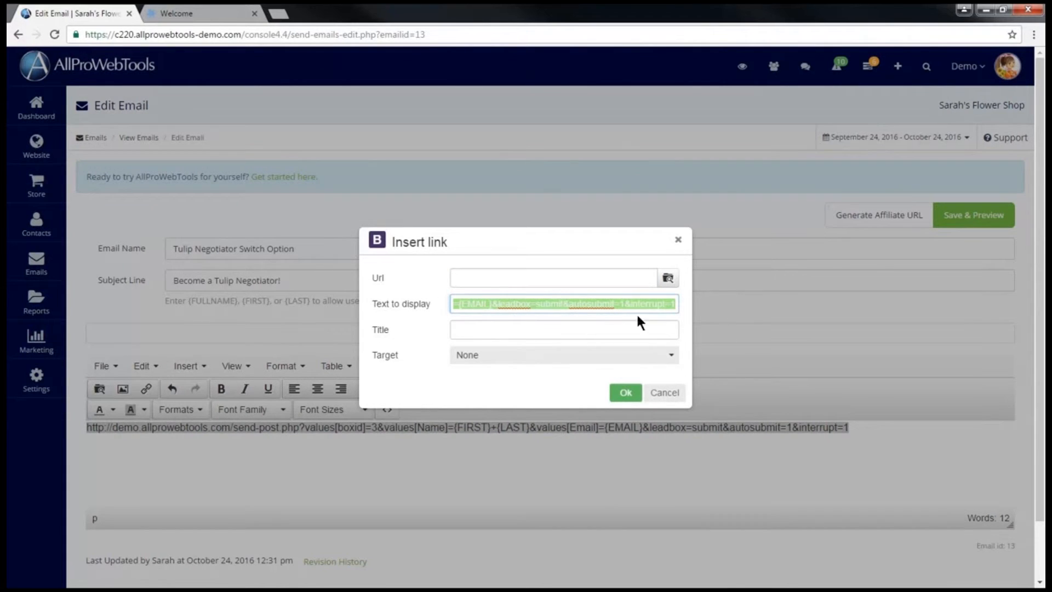
right_click(583, 302)
left_click(620, 328)
left_click(473, 278)
right_click(477, 278)
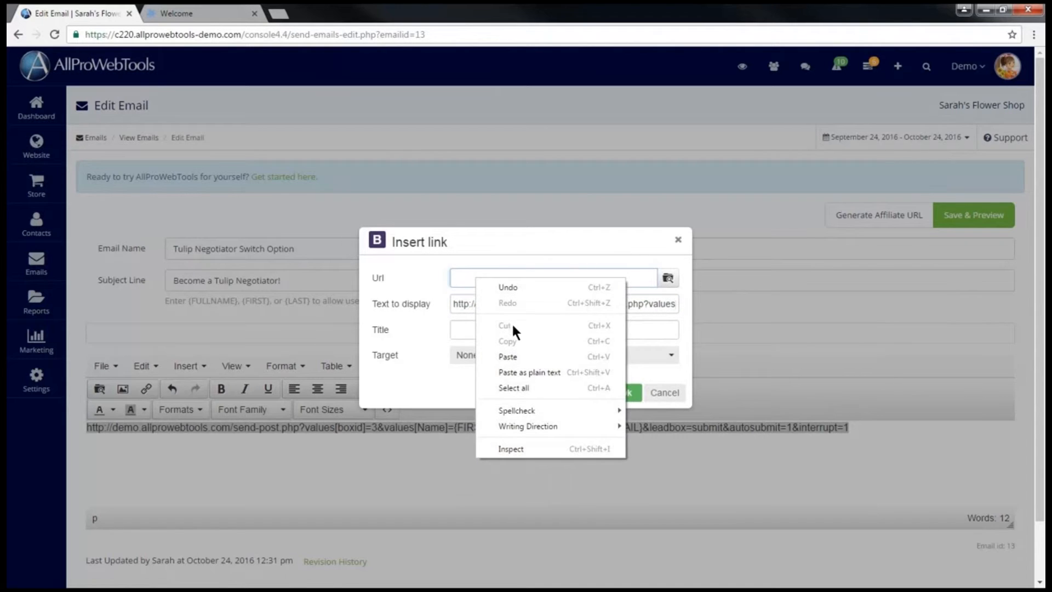
left_click(518, 357)
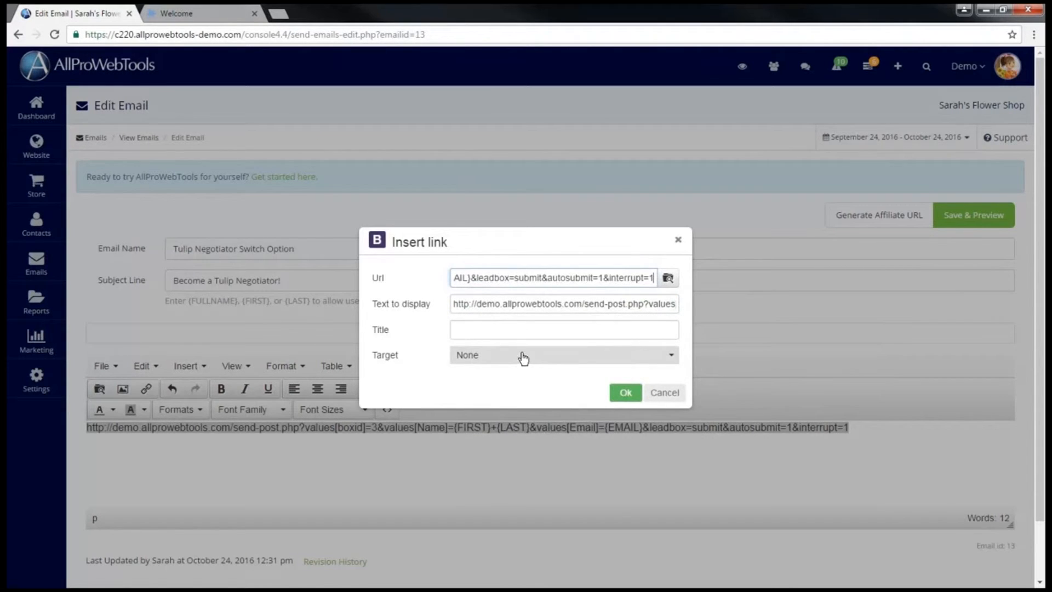
Set the link's display text to 'Click here to become a Tulip Negotiator!'.
left_click(525, 303)
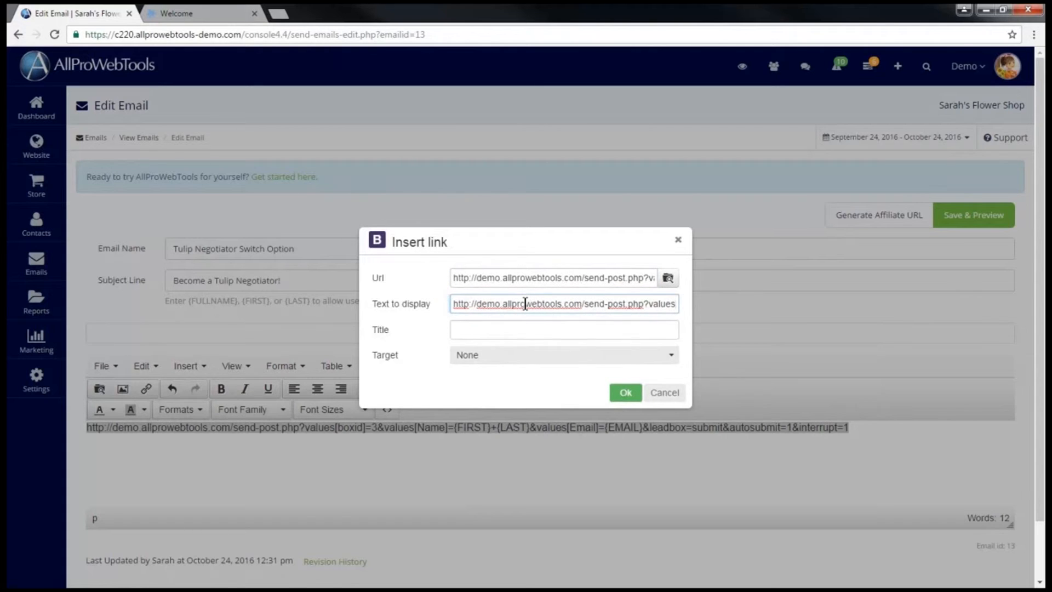
key("ctrl+a")
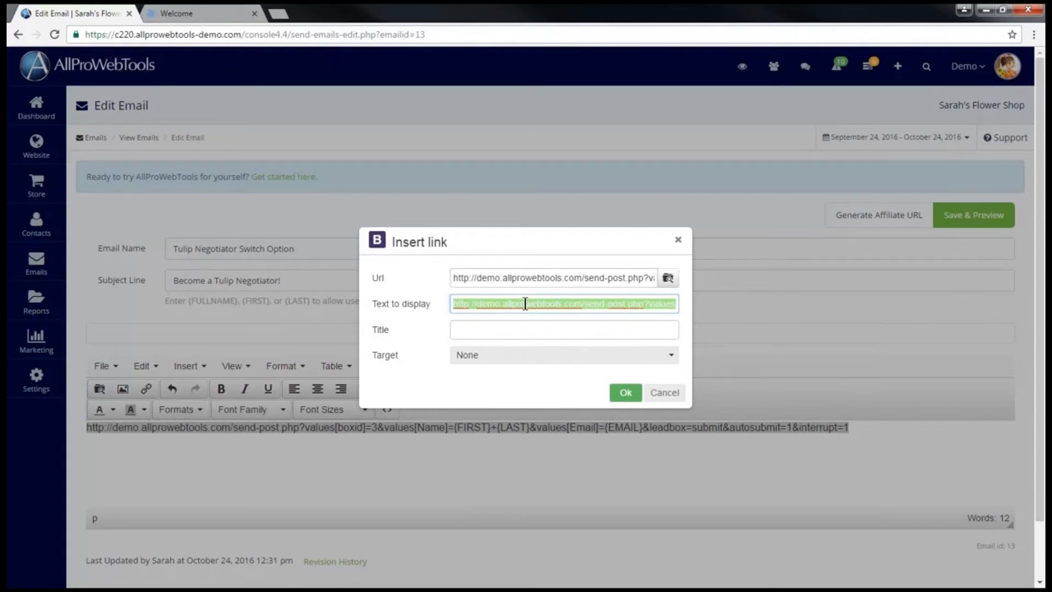
type("Click here to become a Tulip Negotiator!")
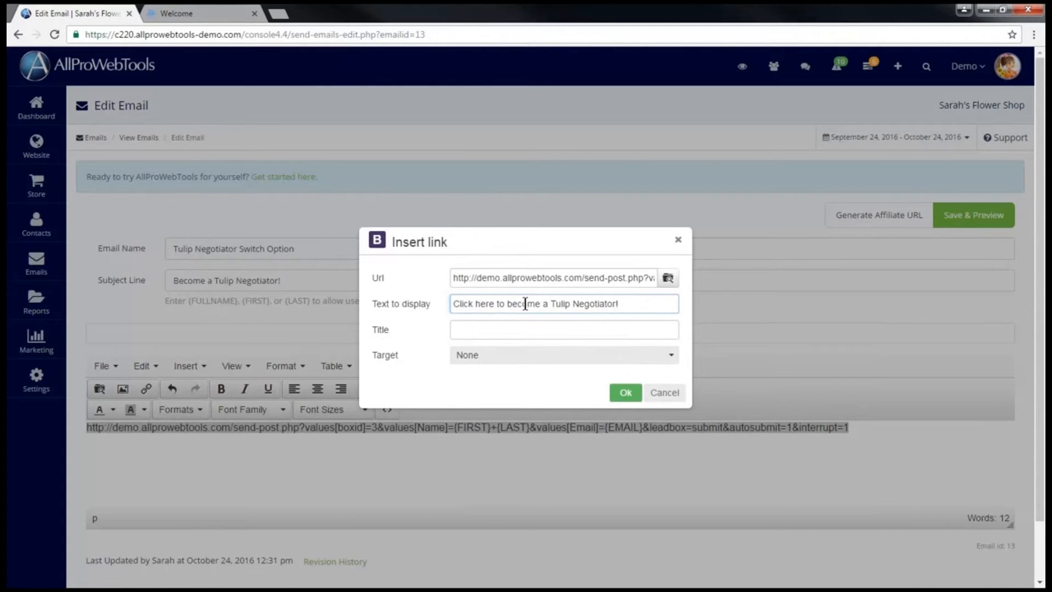
left_click(625, 392)
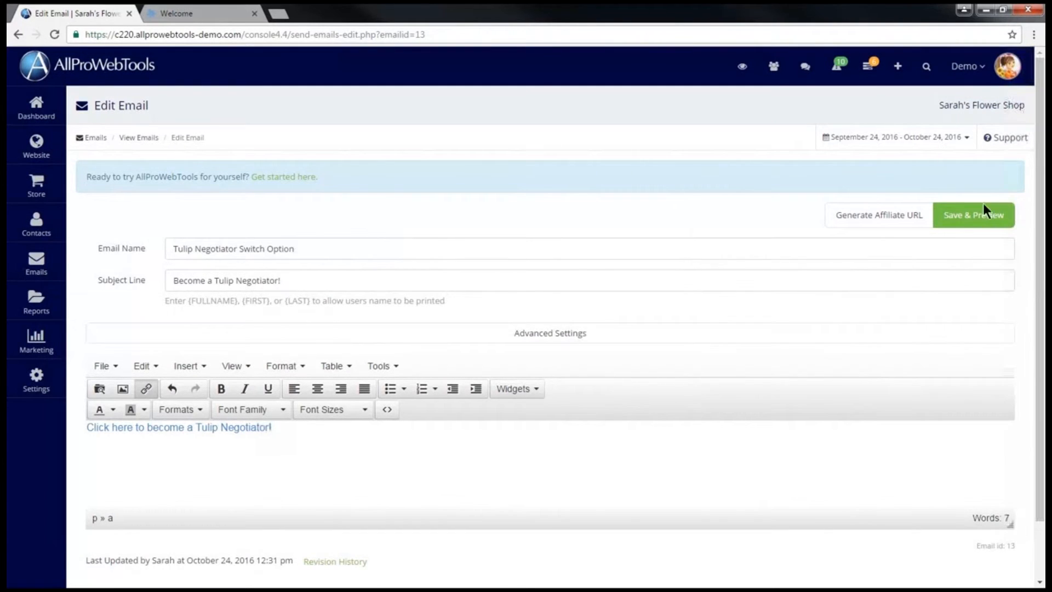
Save and preview the email, then send a test copy to the subscriber's e-mail address.
left_click(973, 215)
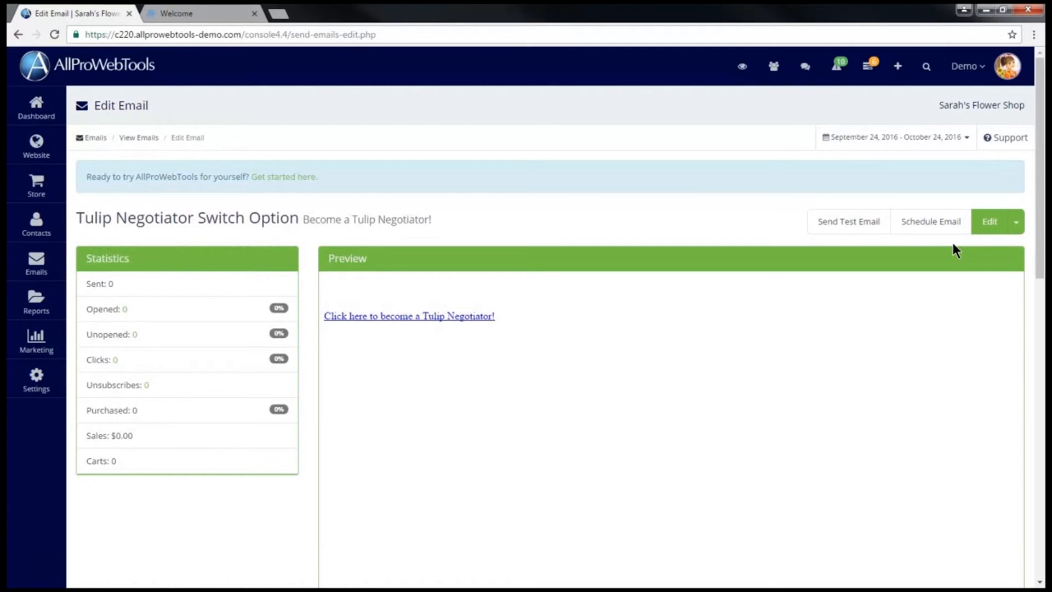
left_click(845, 223)
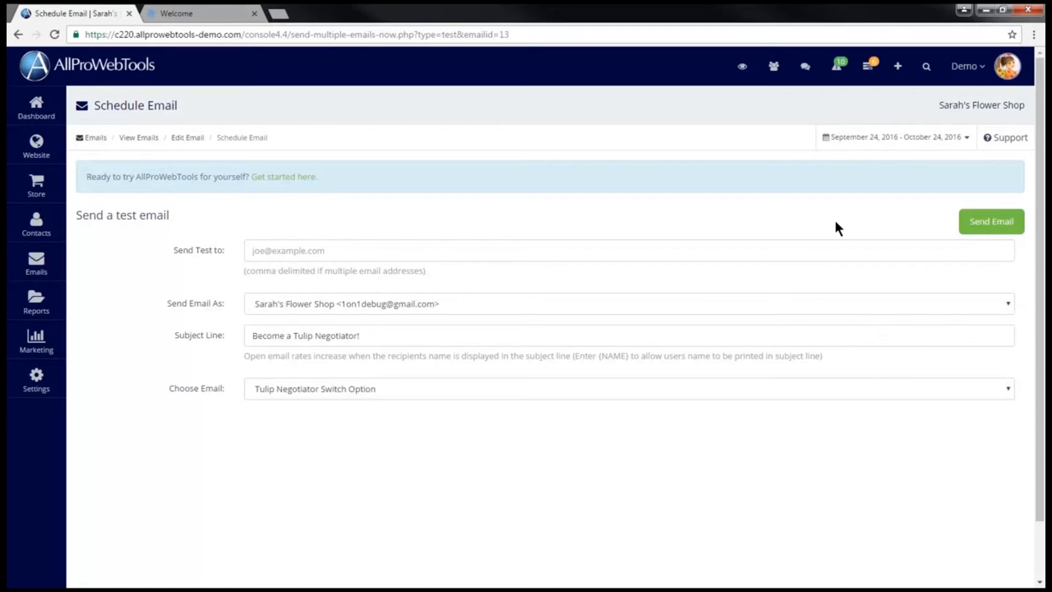
left_click(282, 251)
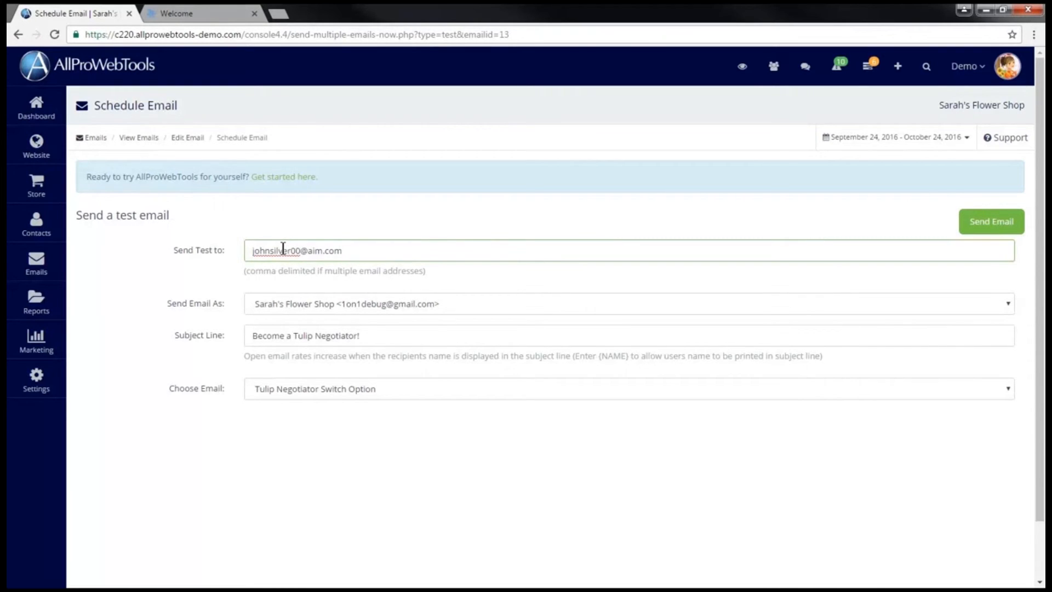
left_click(1006, 225)
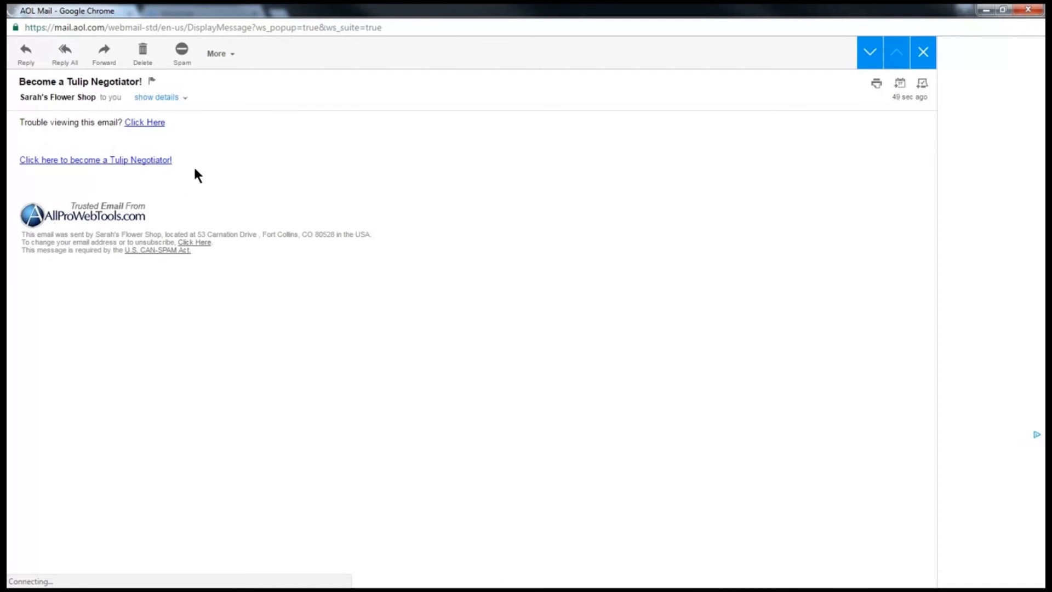
Follow the 'Click here to become a Tulip Negotiator!' link in the received test email.
left_click(120, 165)
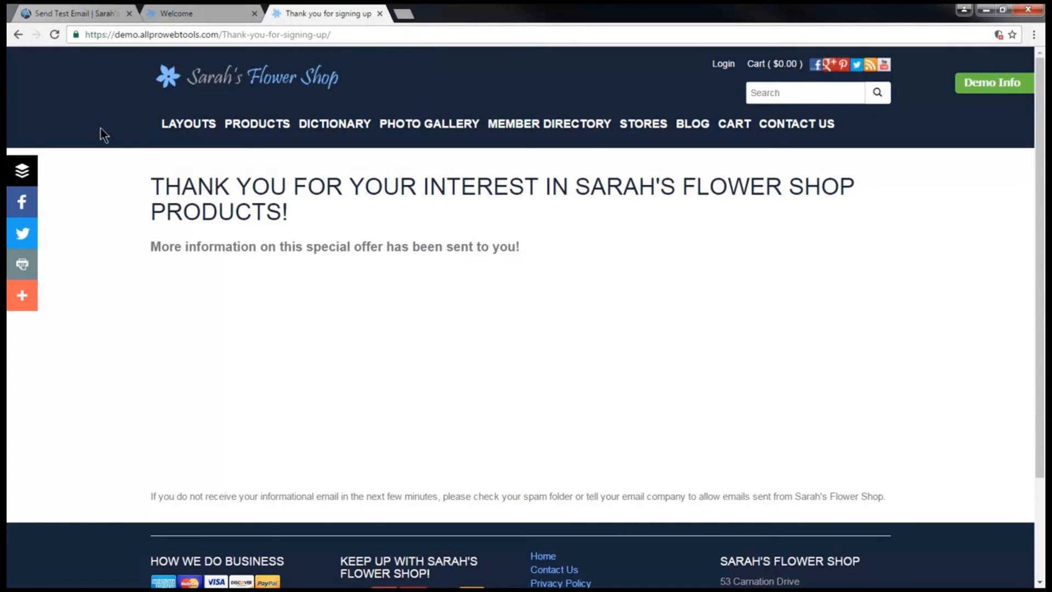
Return to the AllProWebTools Dashboard and check the timeline's new Tulip Negotiator leadbox submission.
left_click(65, 15)
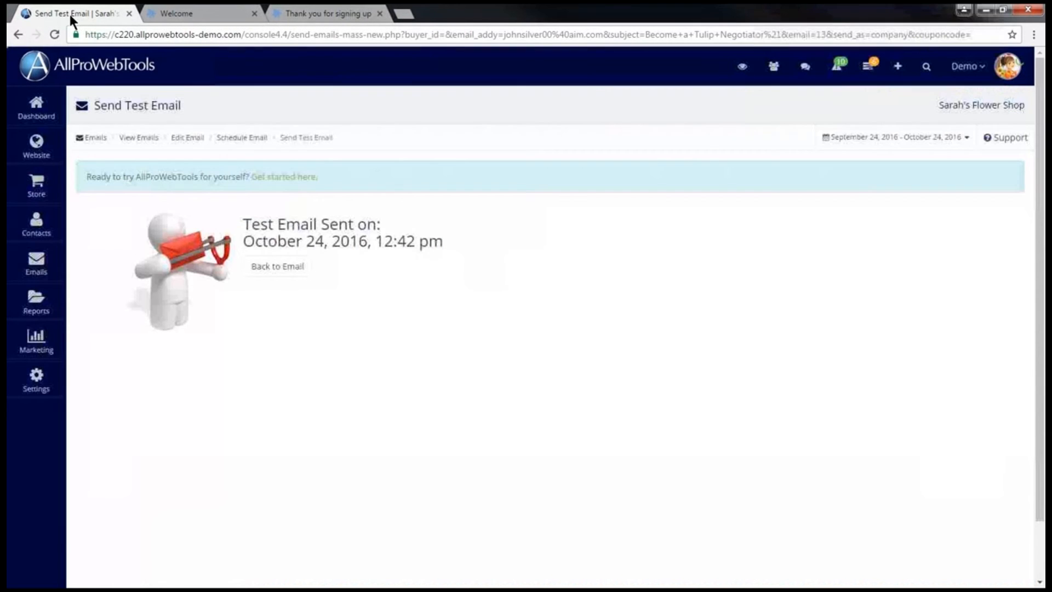
left_click(36, 111)
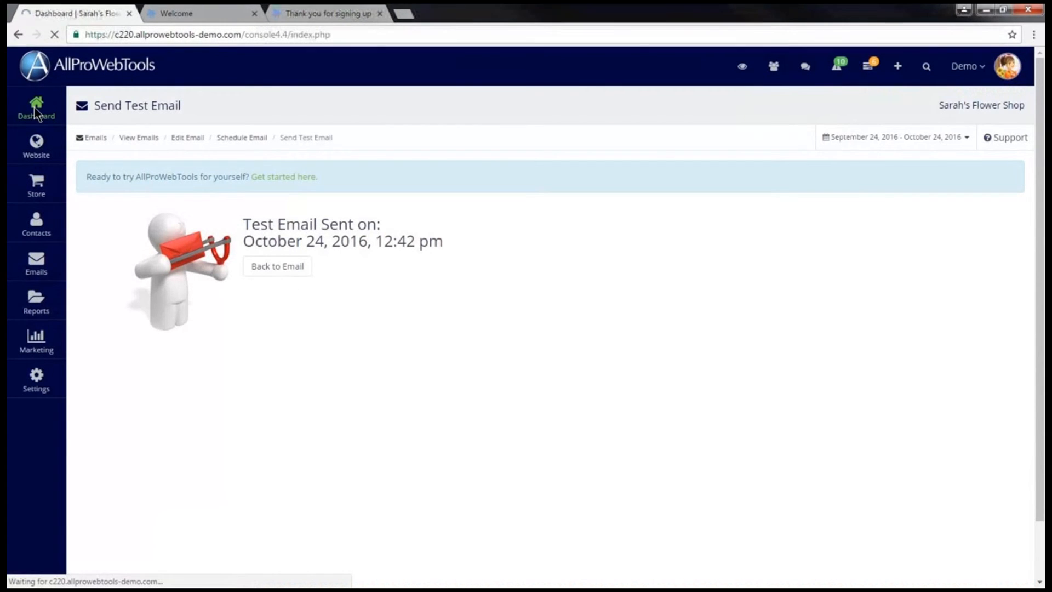
left_click_drag(139, 281, 390, 281)
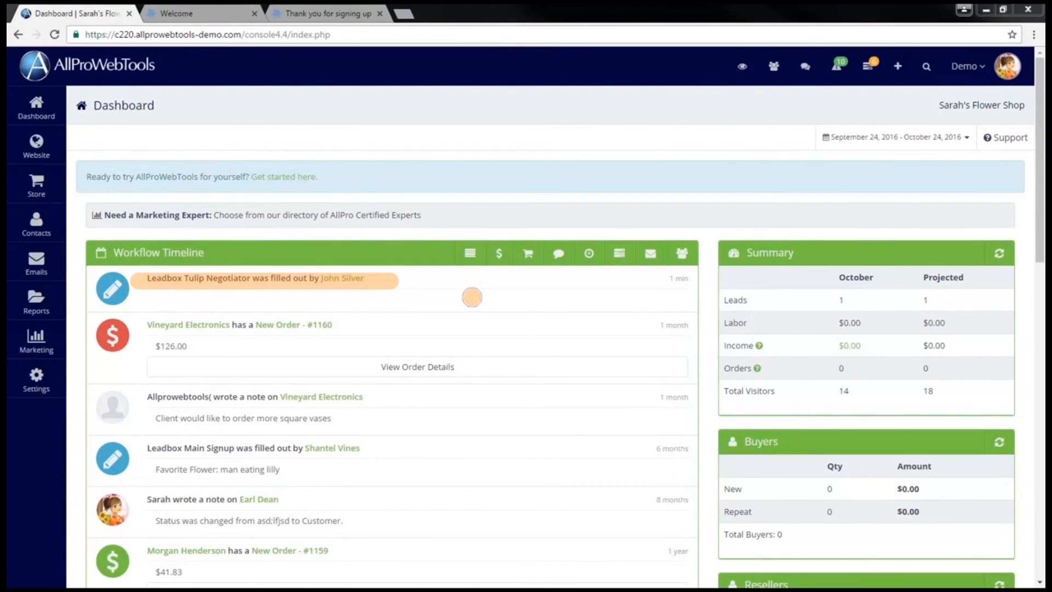
key("Escape")
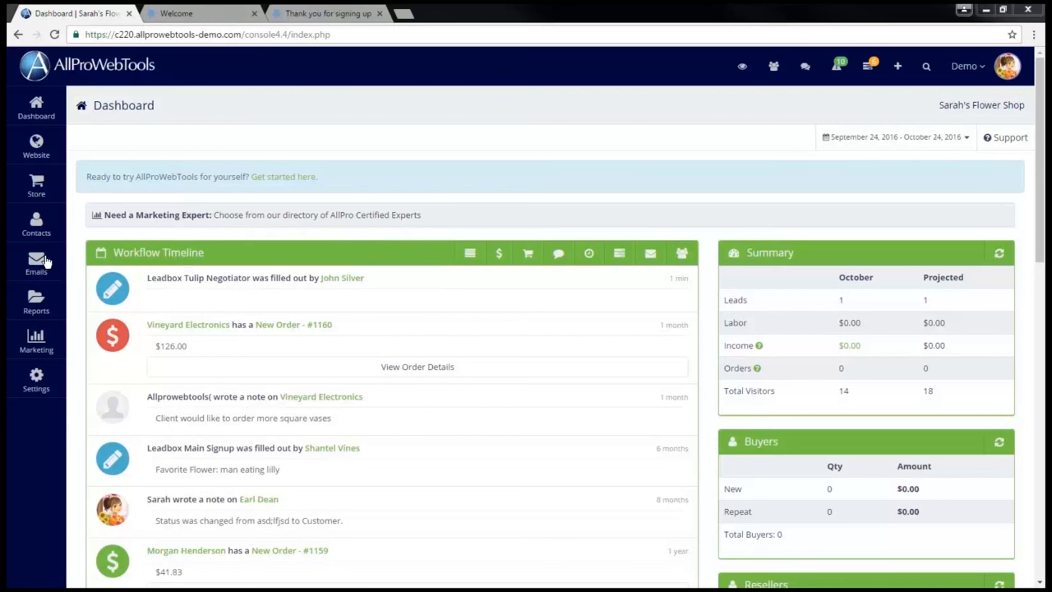
In Manage Campaigns, open Tulip Negotiator's 1 active participant, the new subscriber at step 1.
mouse_move(46, 262)
left_click(151, 279)
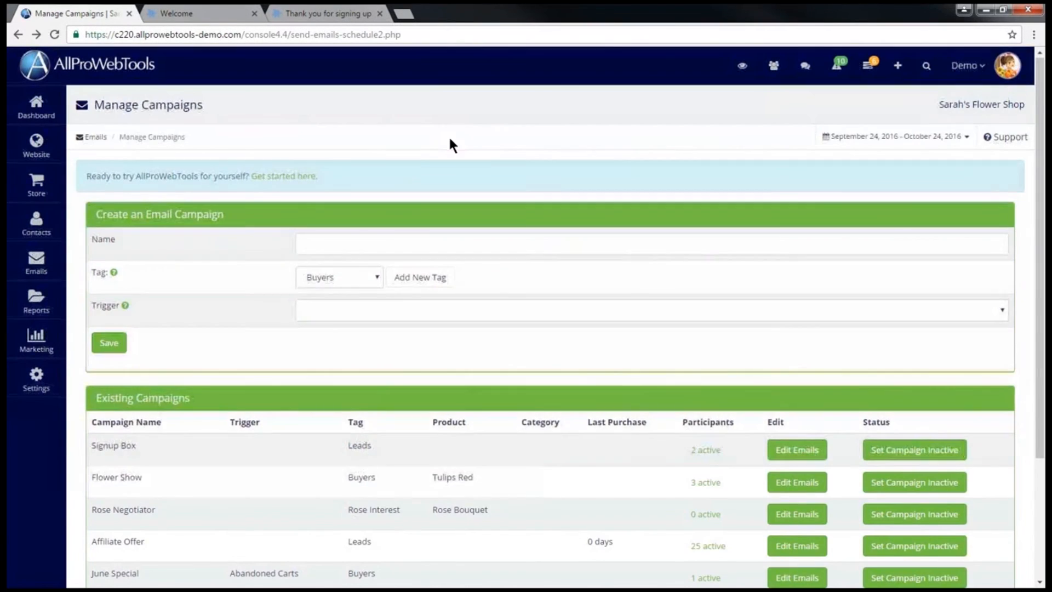
scroll(448, 135, "down", 3)
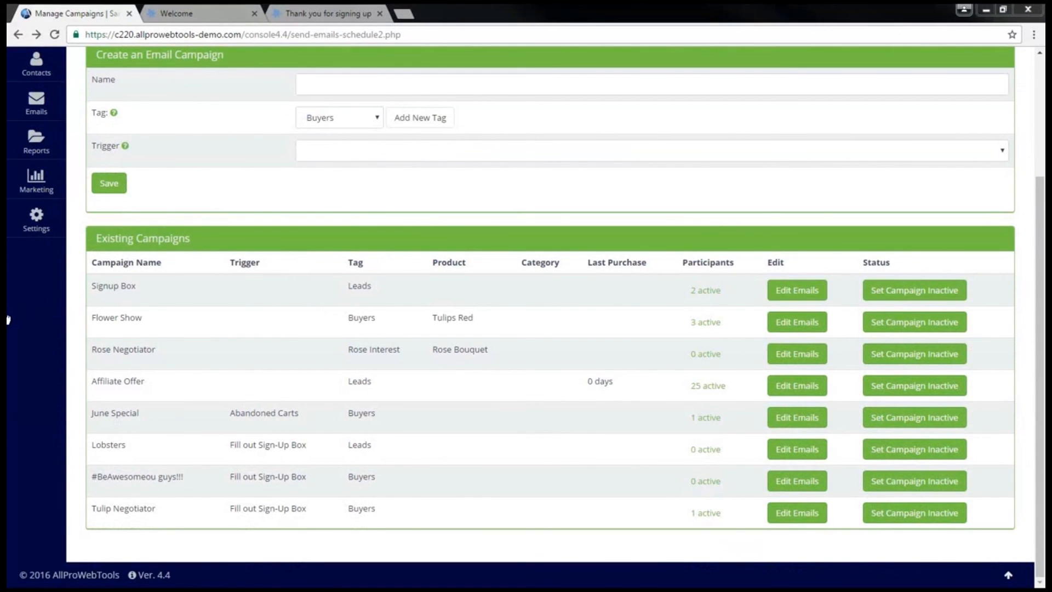
left_click_drag(88, 351, 743, 346)
left_click_drag(89, 508, 735, 512)
left_click(702, 513)
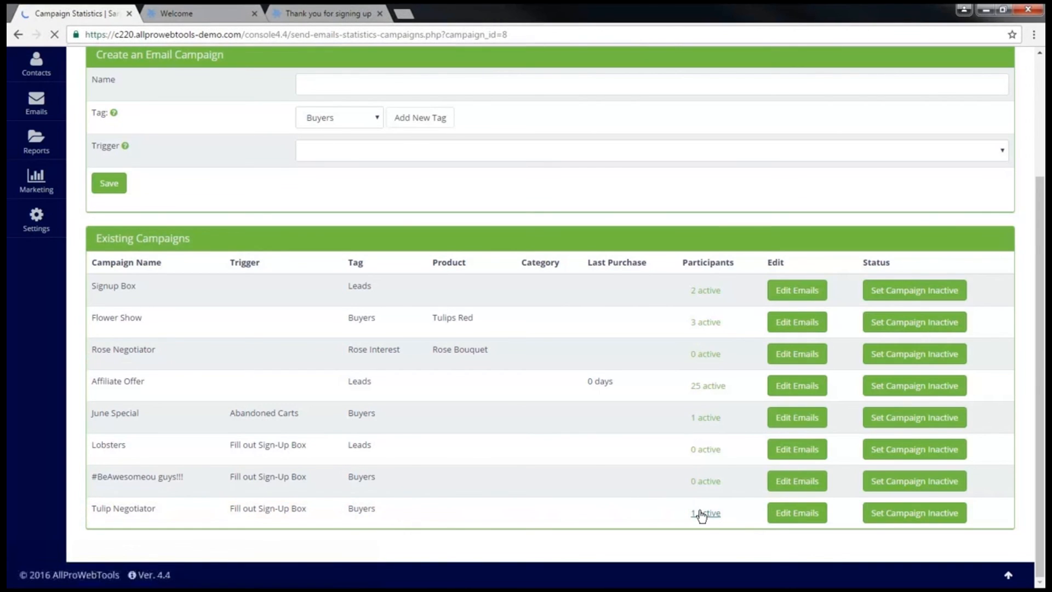